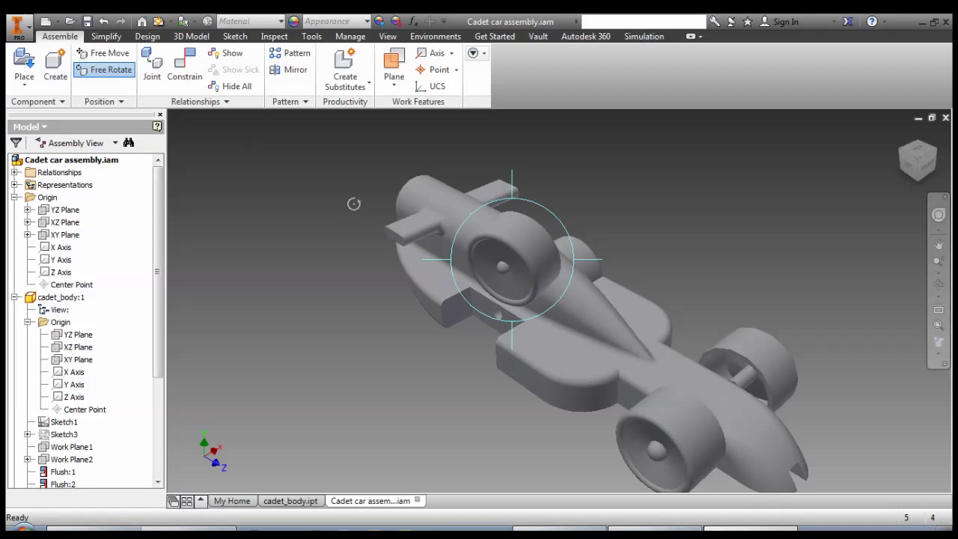
Mate the loose rear wheel's bore axis to the body's rear axle hole axis with a 0 mm offset
{"action": "key", "text": "Escape"}
{"action": "left_click", "coordinate": [184, 66]}
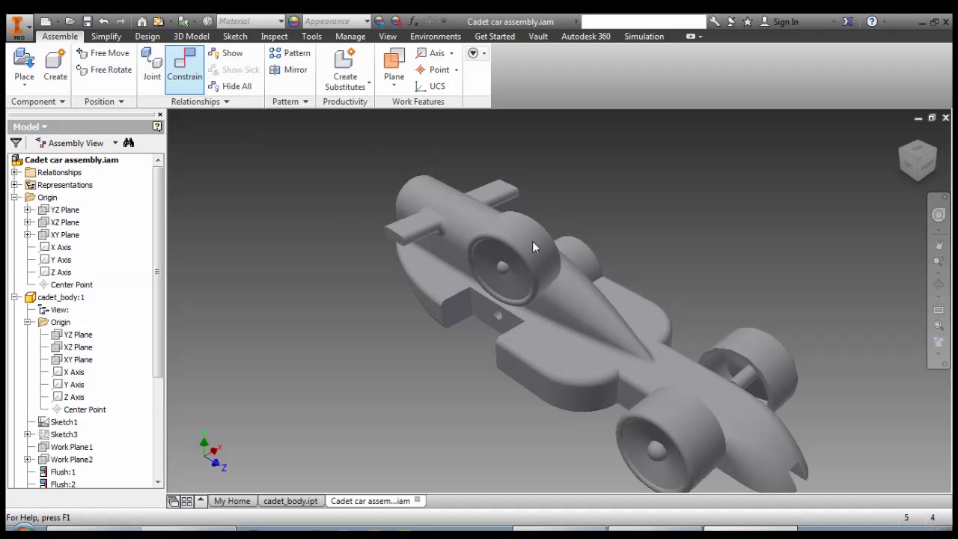
{"action": "middle_click_drag", "start_coordinate": [575, 265], "coordinate": [471, 306], "text": "shift"}
{"action": "scroll", "coordinate": [510, 265], "scroll_direction": "down", "scroll_amount": 3}
{"action": "scroll", "coordinate": [524, 239], "scroll_direction": "up", "scroll_amount": 8}
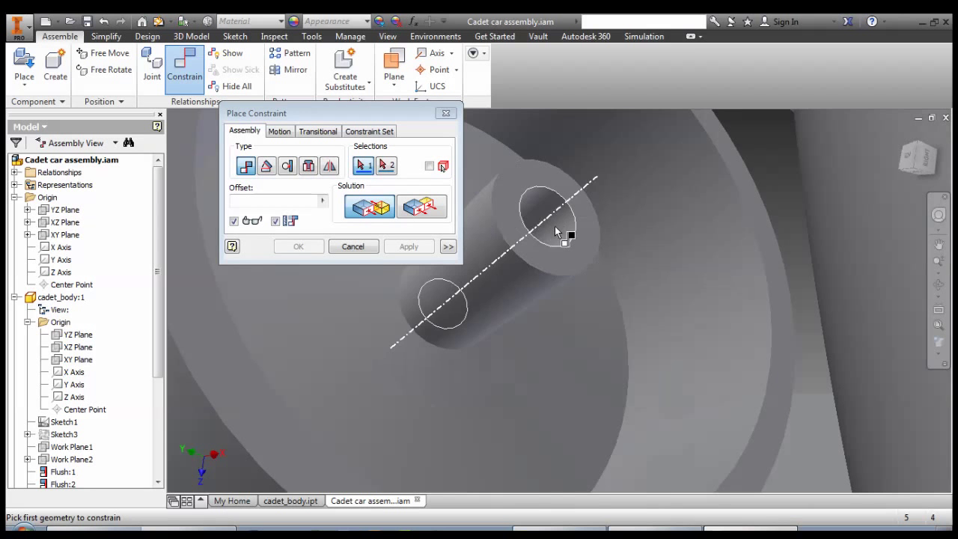
{"action": "left_click", "coordinate": [554, 229]}
{"action": "scroll", "coordinate": [555, 235], "scroll_direction": "down", "scroll_amount": 6}
{"action": "middle_click_drag", "start_coordinate": [513, 295], "coordinate": [533, 279], "text": "shift"}
{"action": "left_click", "coordinate": [521, 281]}
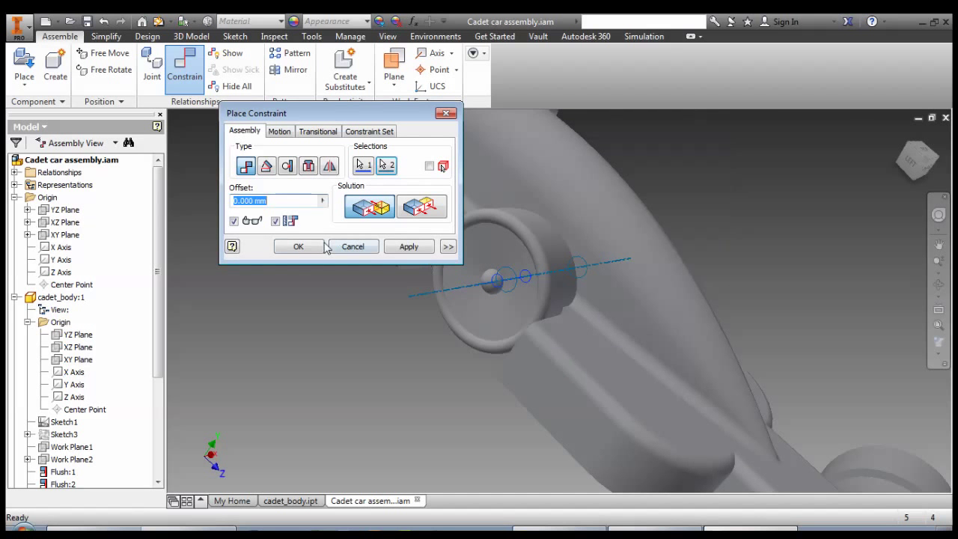
{"action": "left_click", "coordinate": [298, 246]}
Pull the rear wheel out from the body and mate its inner rim face to the body's side face with a 1 mm offset
{"action": "left_click_drag", "start_coordinate": [496, 251], "coordinate": [323, 290]}
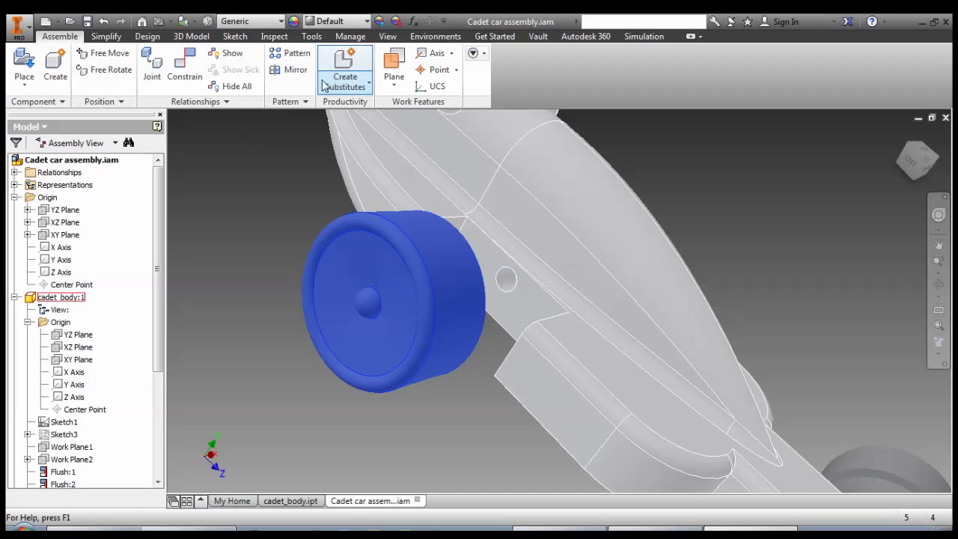
{"action": "left_click", "coordinate": [184, 67]}
{"action": "middle_click_drag", "start_coordinate": [545, 251], "coordinate": [430, 284], "text": "shift"}
{"action": "scroll", "coordinate": [386, 301], "scroll_direction": "up", "scroll_amount": 3}
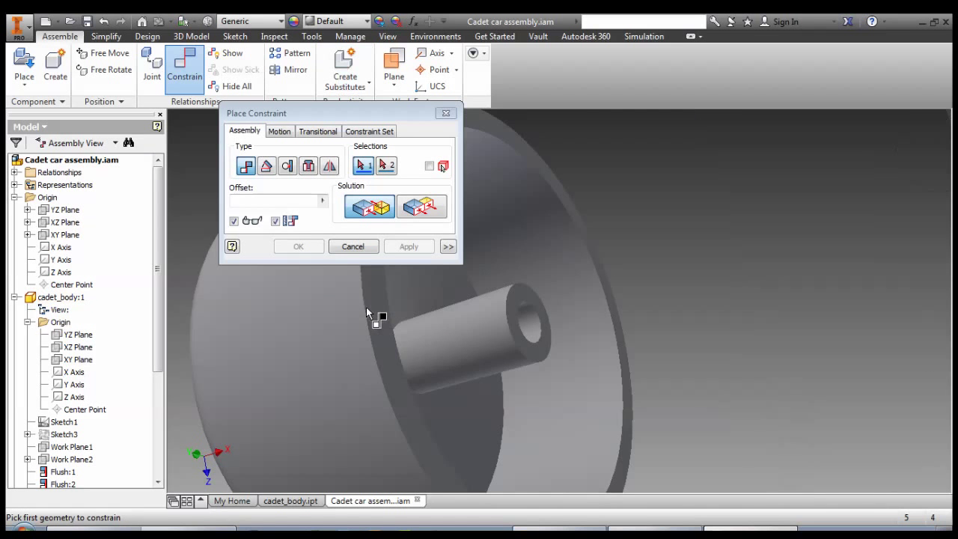
{"action": "left_click", "coordinate": [374, 307]}
{"action": "scroll", "coordinate": [496, 332], "scroll_direction": "up", "scroll_amount": 4}
{"action": "middle_click_drag", "start_coordinate": [496, 332], "coordinate": [563, 297], "text": "shift"}
{"action": "left_click", "coordinate": [555, 278]}
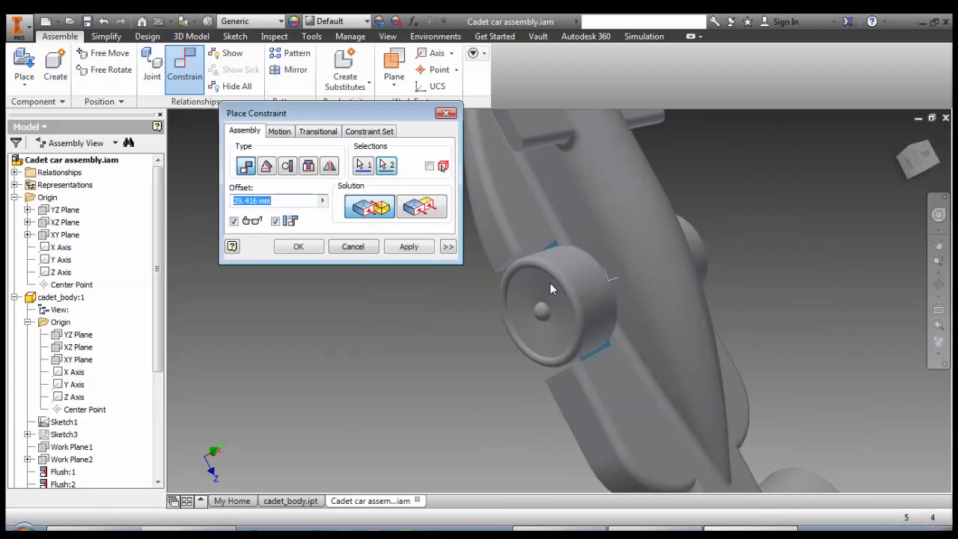
{"action": "left_click", "coordinate": [303, 247]}
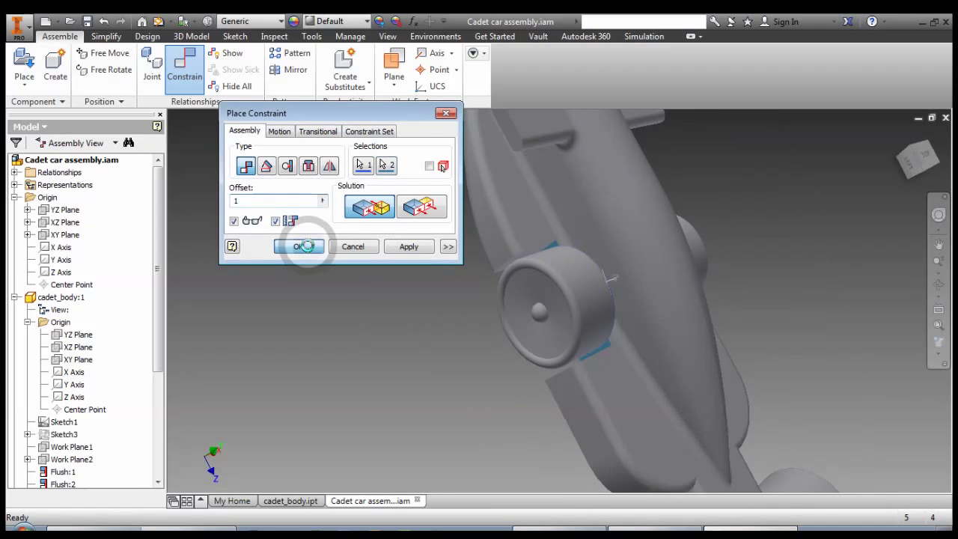
Return to the home view and save the car assembly
{"action": "left_click", "coordinate": [899, 137]}
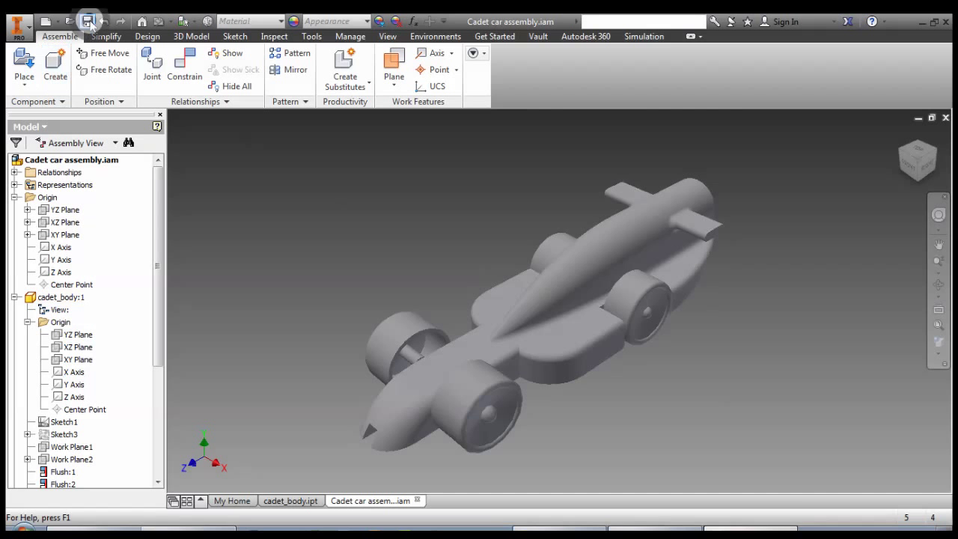
{"action": "left_click", "coordinate": [88, 21]}
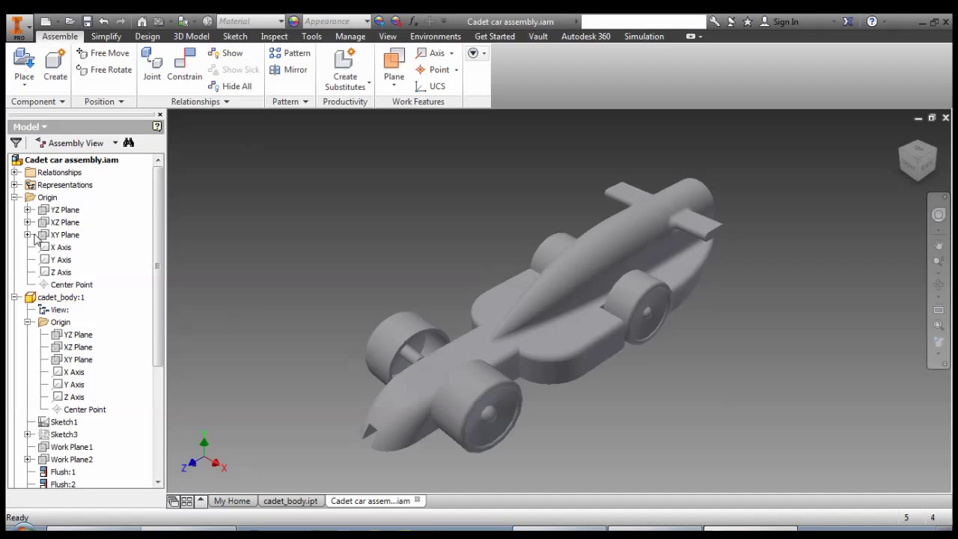
Close the separately opened cadet_body.ipt part and maximize the Cadet car assembly window
{"action": "left_click", "coordinate": [14, 198]}
{"action": "double_click", "coordinate": [47, 210]}
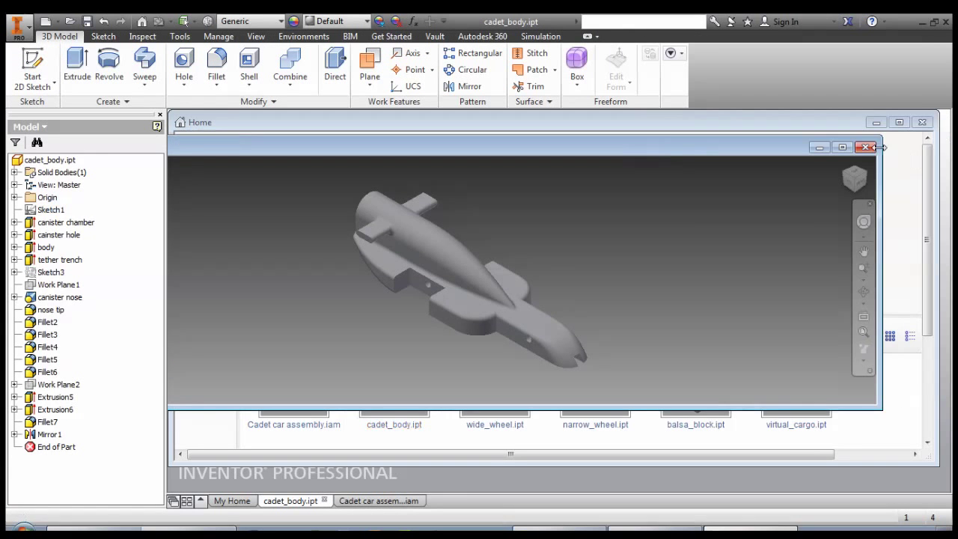
{"action": "left_click", "coordinate": [855, 146]}
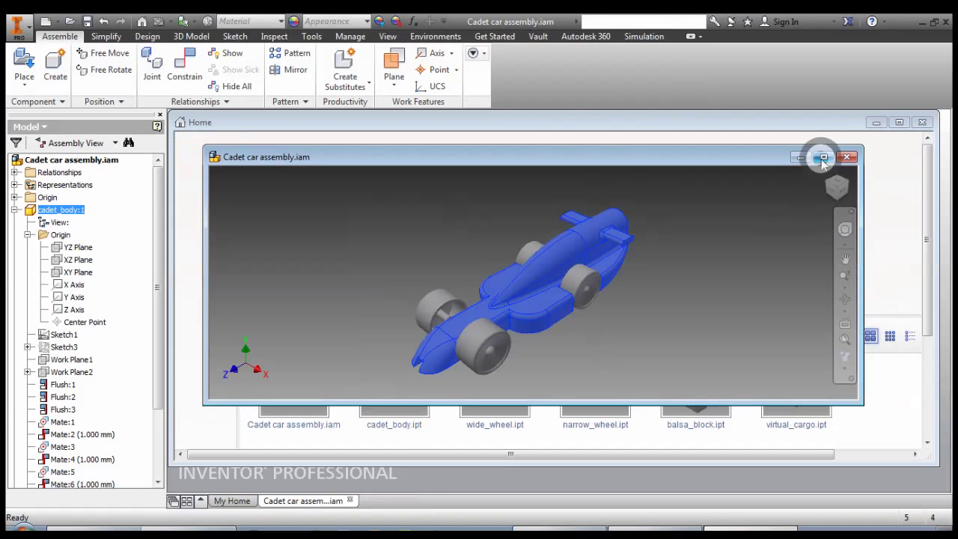
{"action": "left_click", "coordinate": [823, 157]}
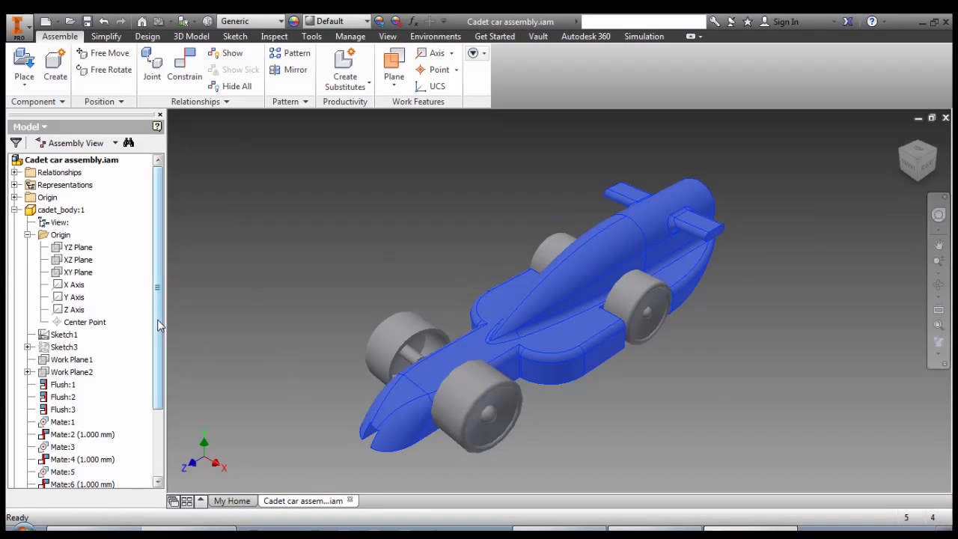
Activate the cadet_body component for in-place editing within the assembly
{"action": "left_click", "coordinate": [69, 211]}
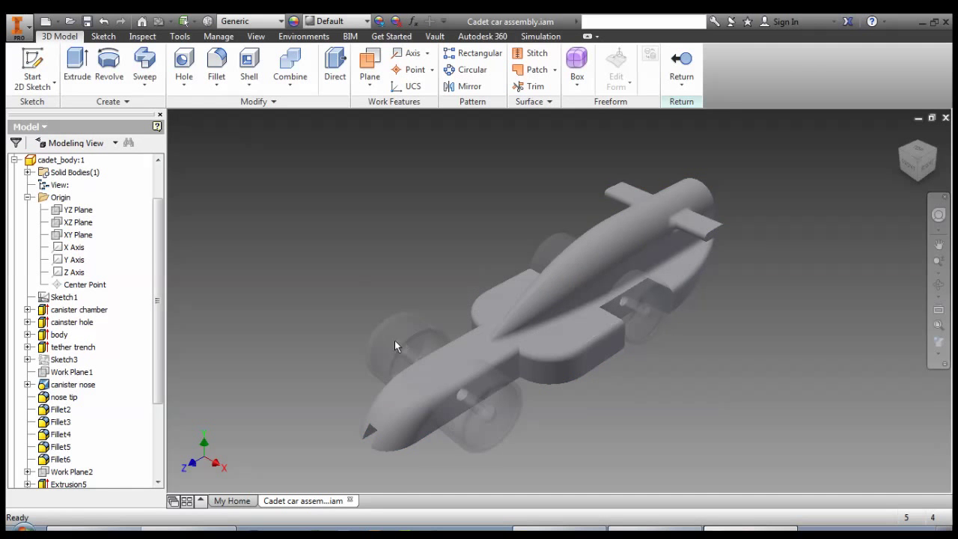
{"action": "scroll", "coordinate": [397, 344], "scroll_direction": "down", "scroll_amount": 2}
{"action": "scroll", "coordinate": [397, 345], "scroll_direction": "up", "scroll_amount": 8}
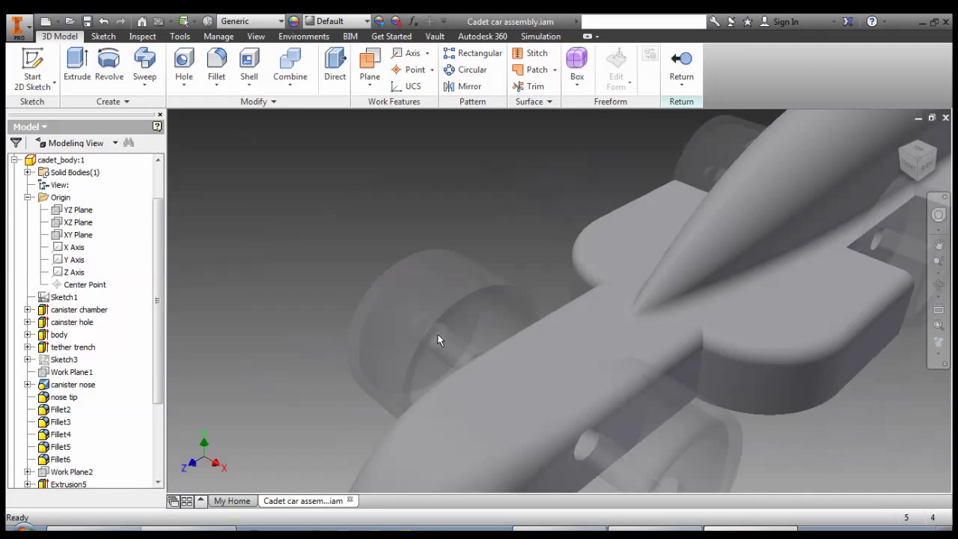
{"action": "scroll", "coordinate": [438, 339], "scroll_direction": "down", "scroll_amount": 6}
{"action": "scroll", "coordinate": [439, 337], "scroll_direction": "up", "scroll_amount": 2}
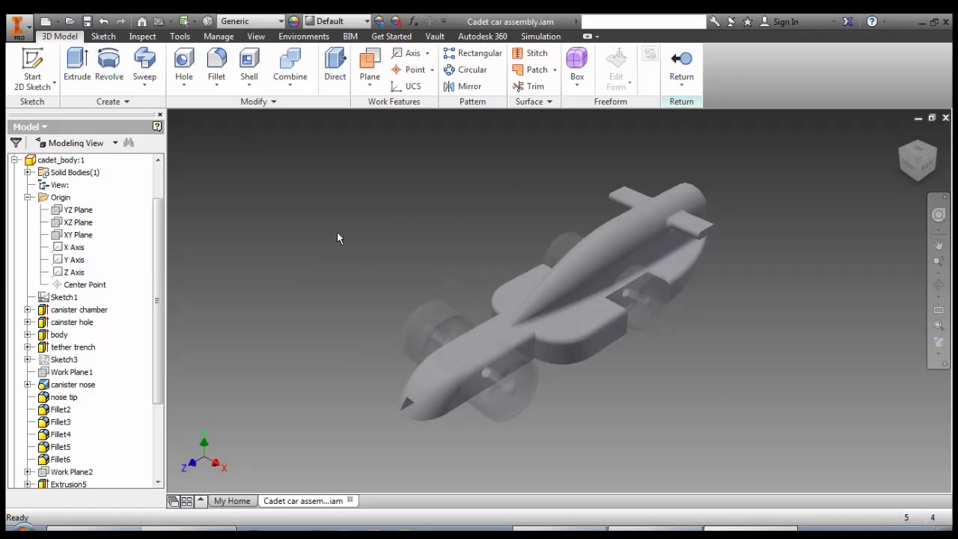
{"action": "left_click", "coordinate": [33, 73]}
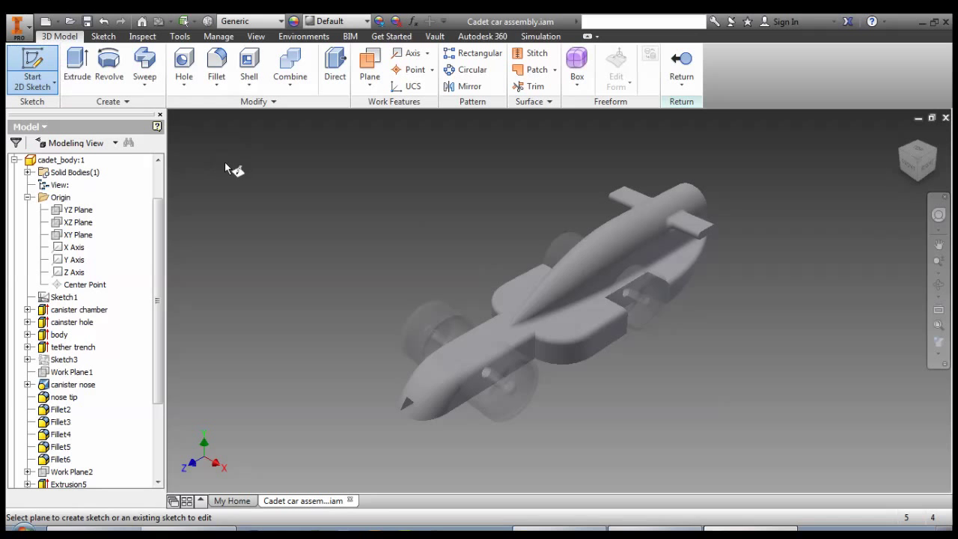
{"action": "left_click_drag", "start_coordinate": [154, 272], "coordinate": [159, 227]}
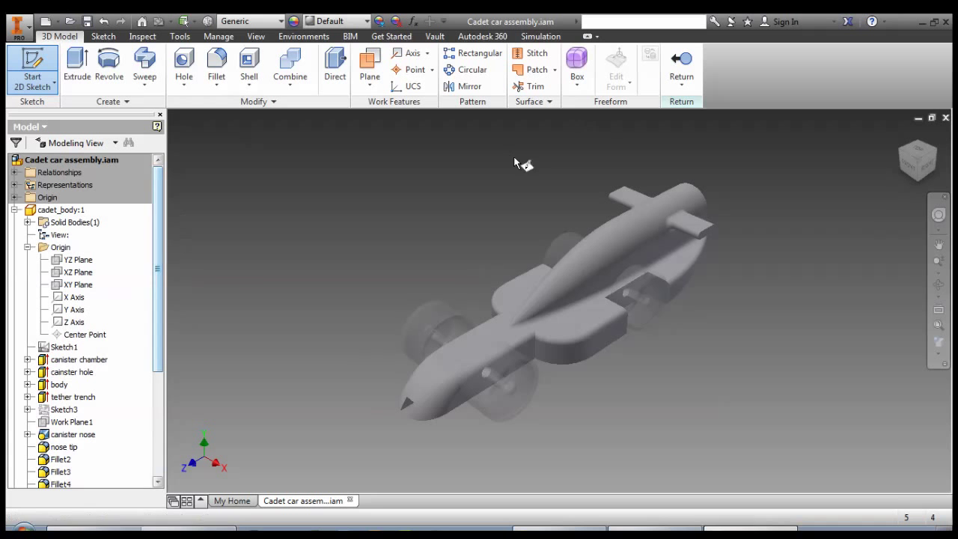
{"action": "key", "text": "Escape"}
Move the End of Part marker above Mirror1 and start a 2D sketch on Work Plane2, seen from the left side
{"action": "scroll", "coordinate": [150, 300], "scroll_direction": "down", "scroll_amount": 5}
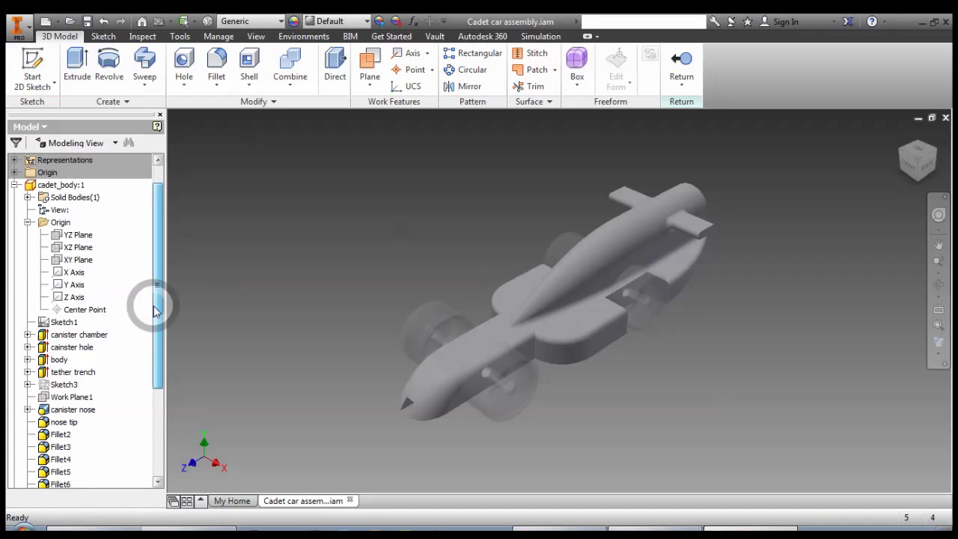
{"action": "mouse_move", "coordinate": [62, 425]}
{"action": "left_mouse_down"}
{"action": "mouse_move", "coordinate": [63, 411]}
{"action": "mouse_move", "coordinate": [84, 411]}
{"action": "left_mouse_up"}
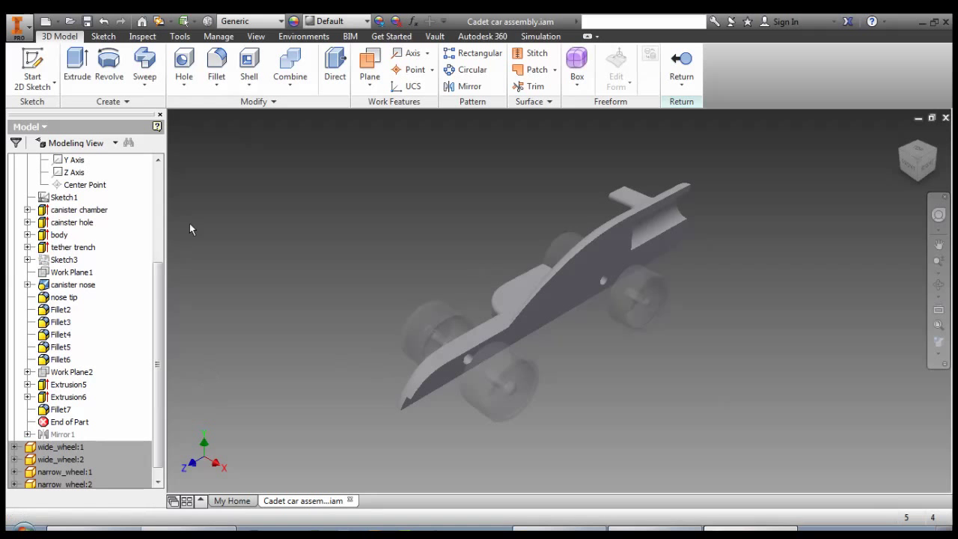
{"action": "left_click", "coordinate": [32, 69]}
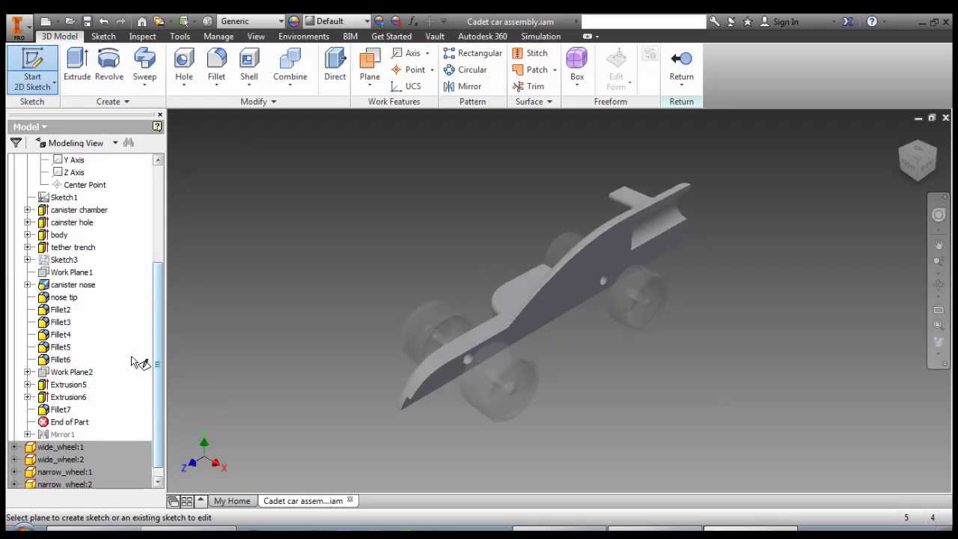
{"action": "left_click", "coordinate": [85, 373]}
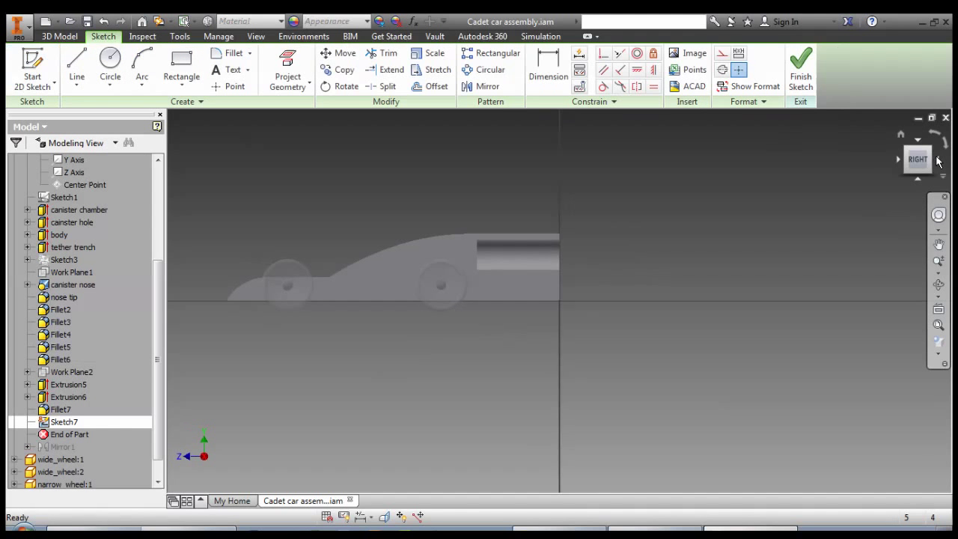
{"action": "left_click", "coordinate": [938, 162]}
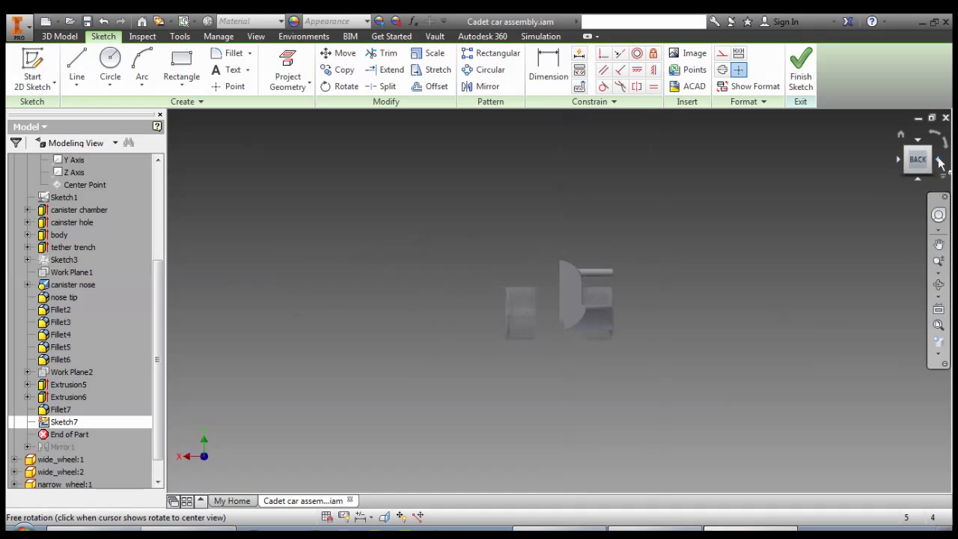
{"action": "left_click", "coordinate": [940, 164]}
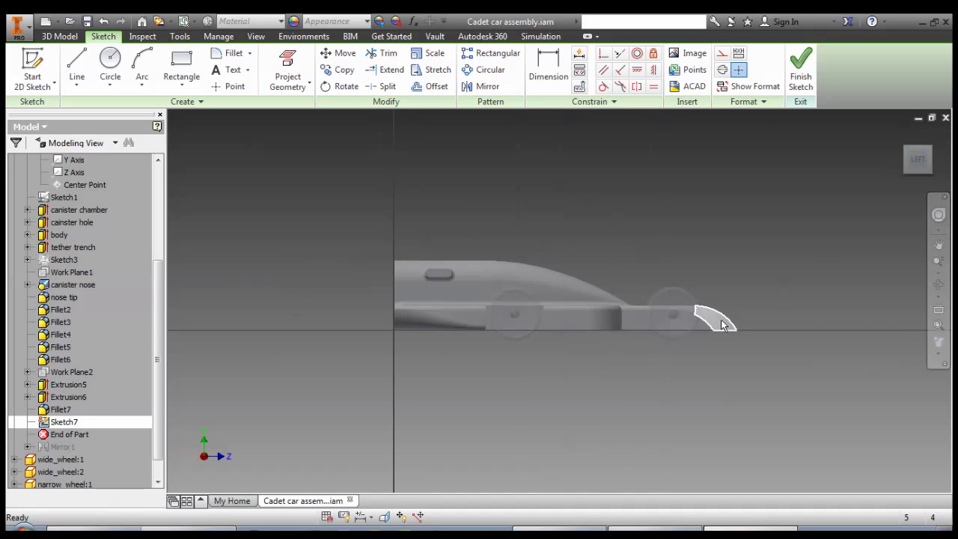
{"action": "scroll", "coordinate": [722, 323], "scroll_direction": "down", "scroll_amount": 6}
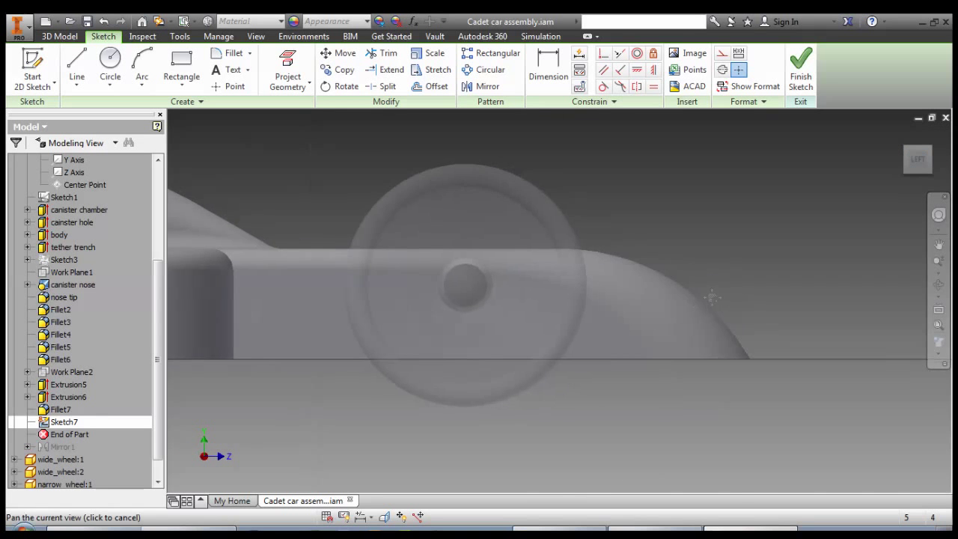
Try the Perspective projection for the view and return to Perspective with Ortho Faces
{"action": "left_click", "coordinate": [941, 177]}
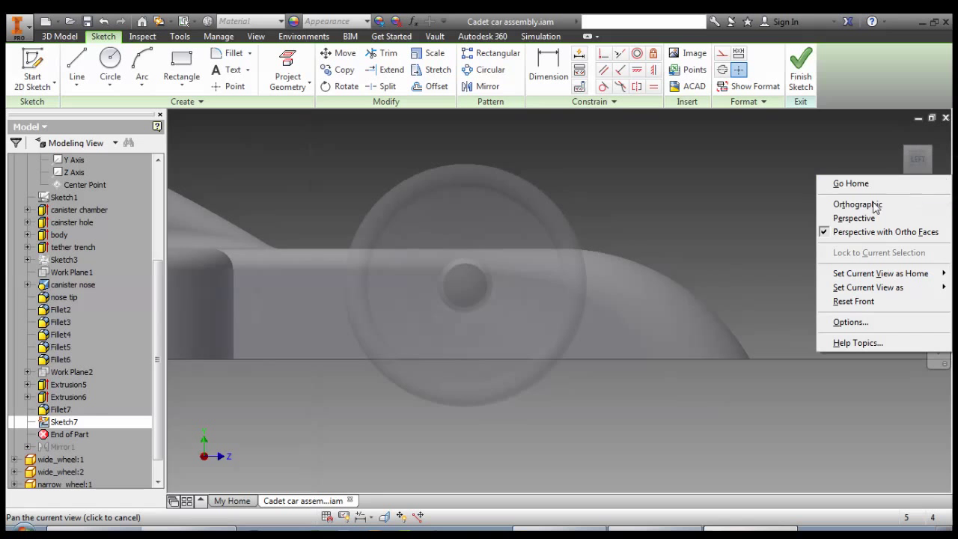
{"action": "left_click", "coordinate": [856, 218]}
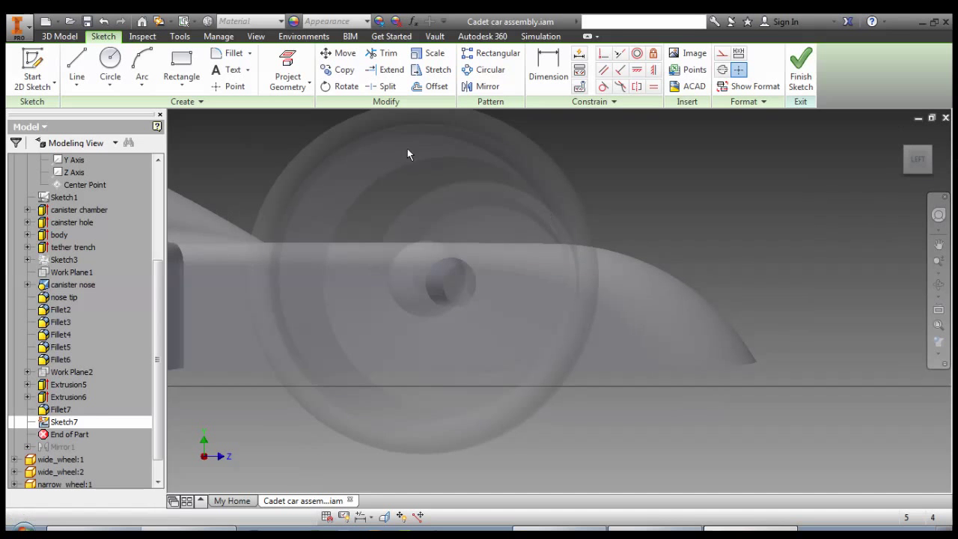
{"action": "left_click", "coordinate": [935, 175]}
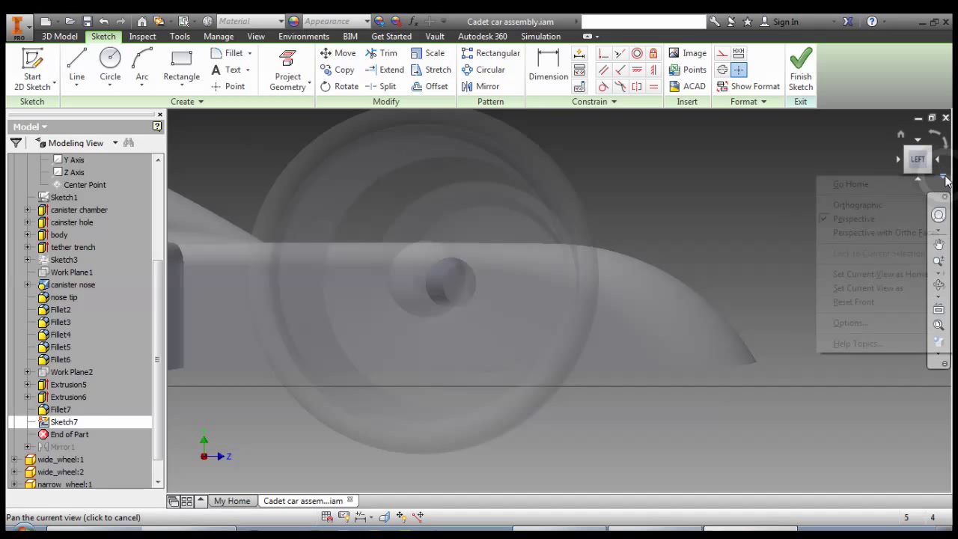
{"action": "left_click", "coordinate": [875, 231]}
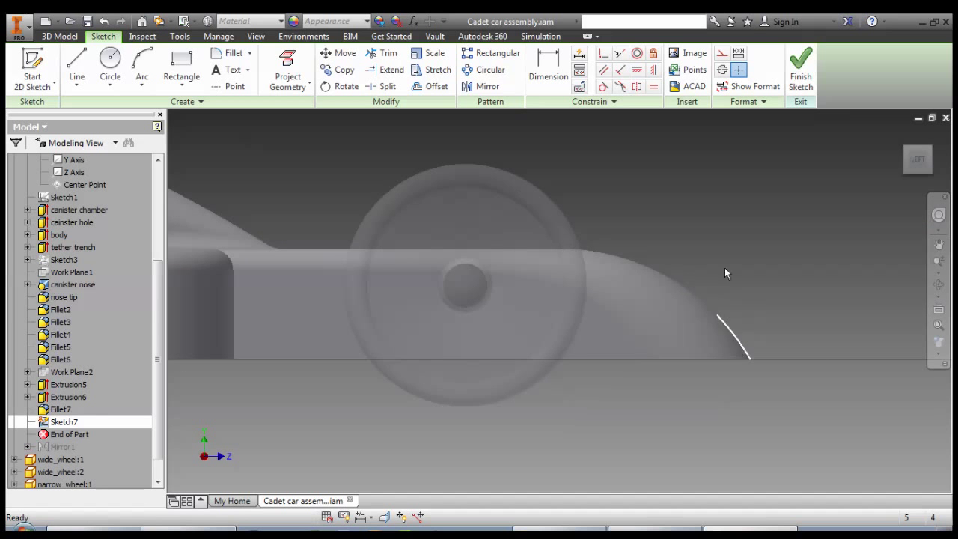
Project the front wheel's outer circle into the sketch and draw a roughly level line from its lowest point to beyond the nose
{"action": "left_click", "coordinate": [287, 65]}
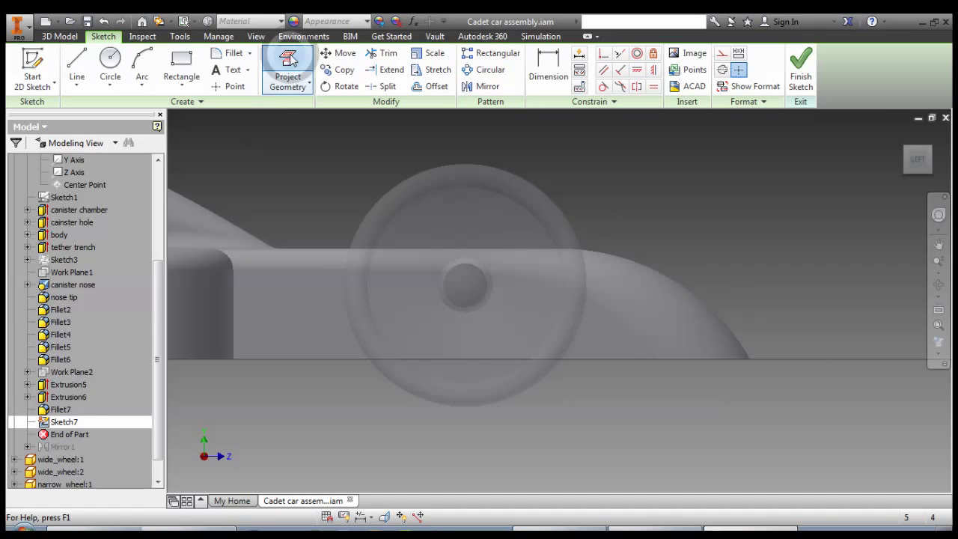
{"action": "left_click", "coordinate": [587, 275]}
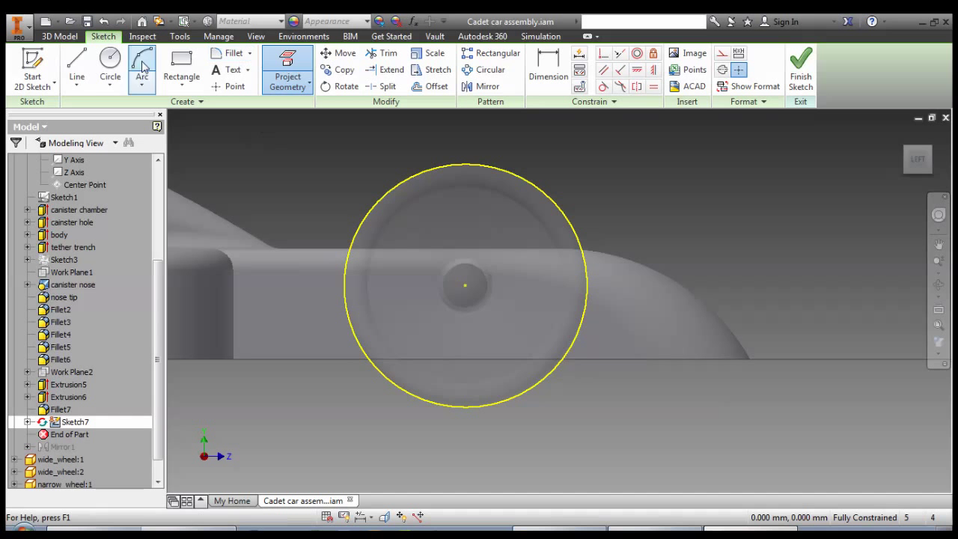
{"action": "left_click", "coordinate": [77, 63]}
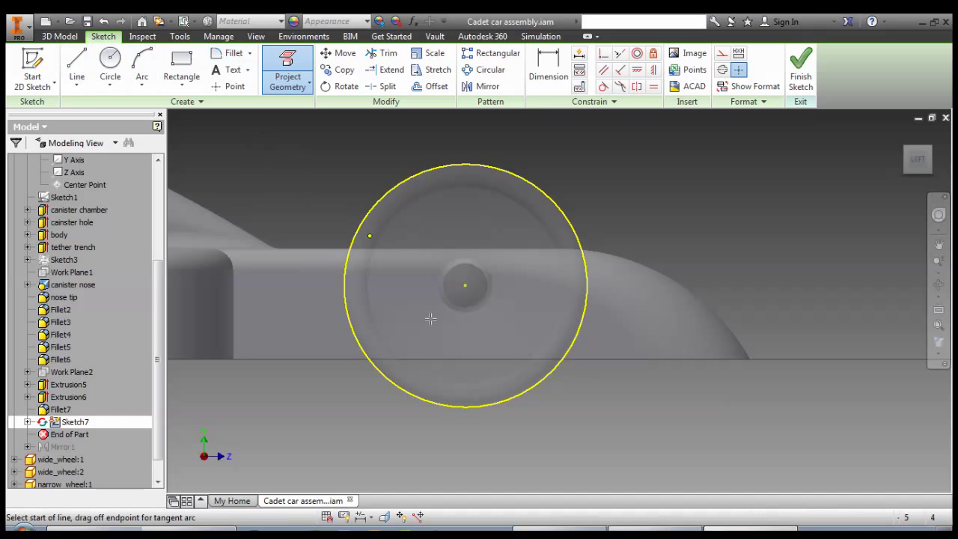
{"action": "left_click", "coordinate": [463, 406]}
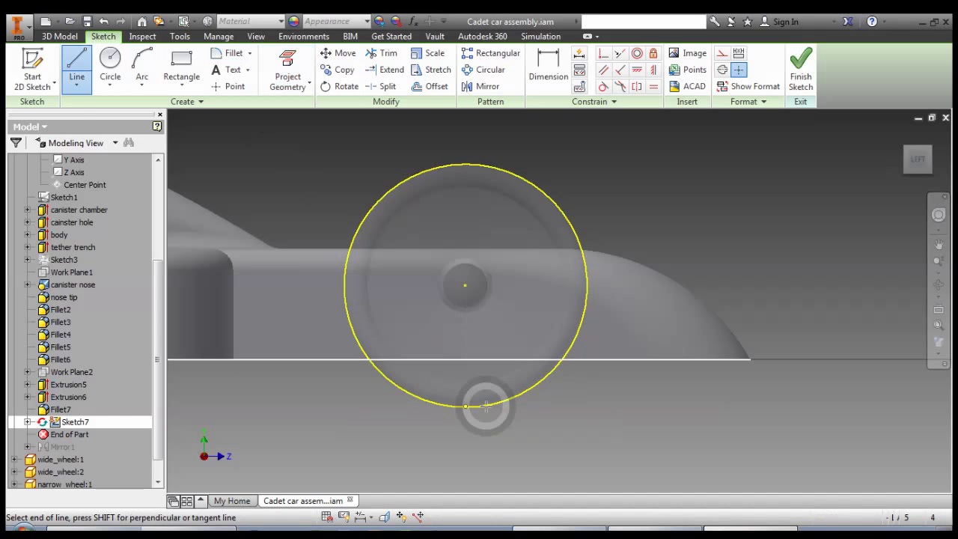
{"action": "left_click", "coordinate": [829, 403]}
{"action": "key", "text": "Escape"}
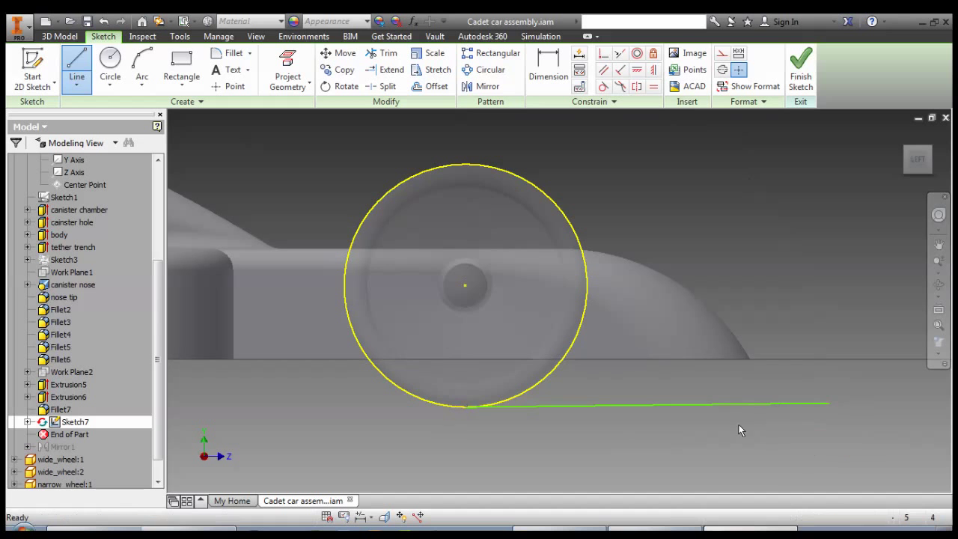
Try a Horizontal constraint on the line under the front wheel and undo it
{"action": "key", "text": "c"}
{"action": "left_click", "coordinate": [635, 75]}
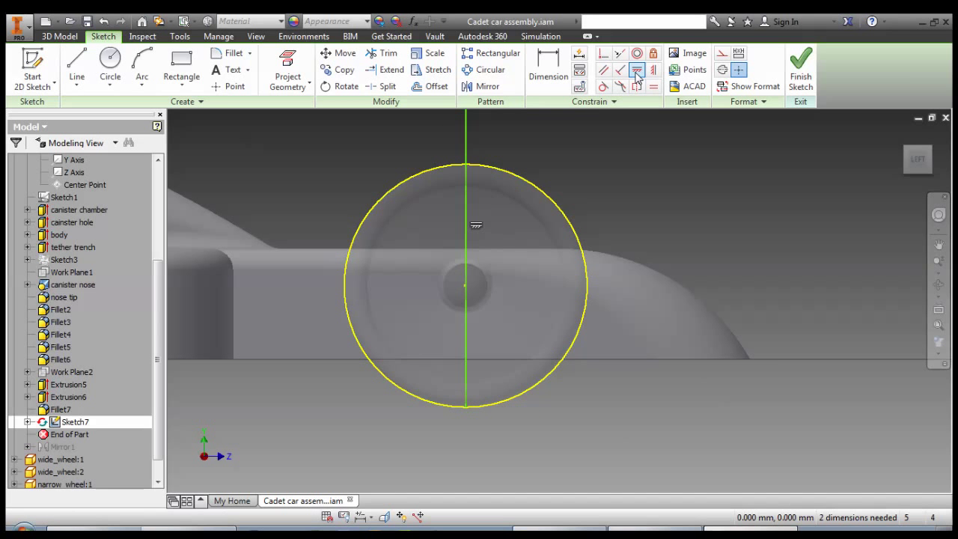
{"action": "key", "text": "ctrl+z"}
{"action": "left_click", "coordinate": [678, 225]}
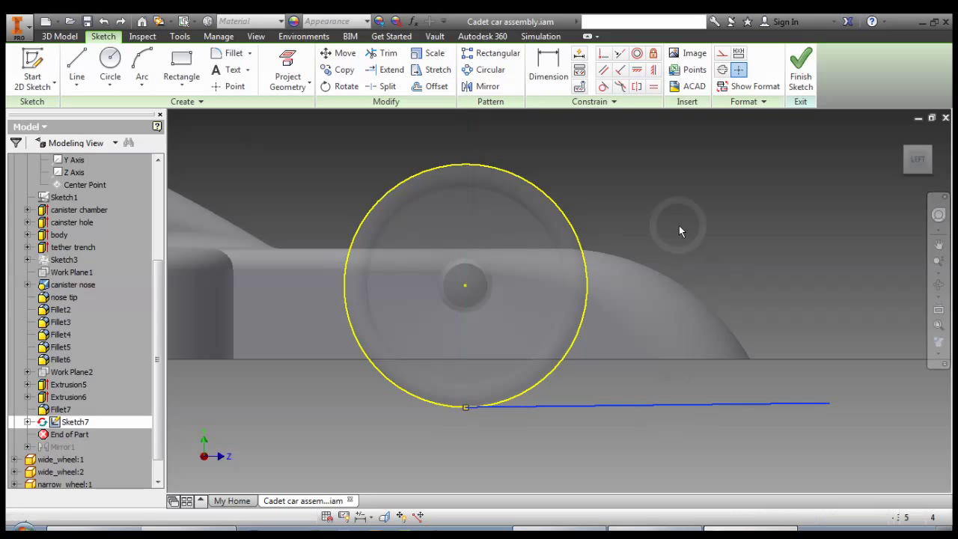
Level the line under the front wheel with a Vertical constraint and turn it into a construction line
{"action": "left_click", "coordinate": [653, 72]}
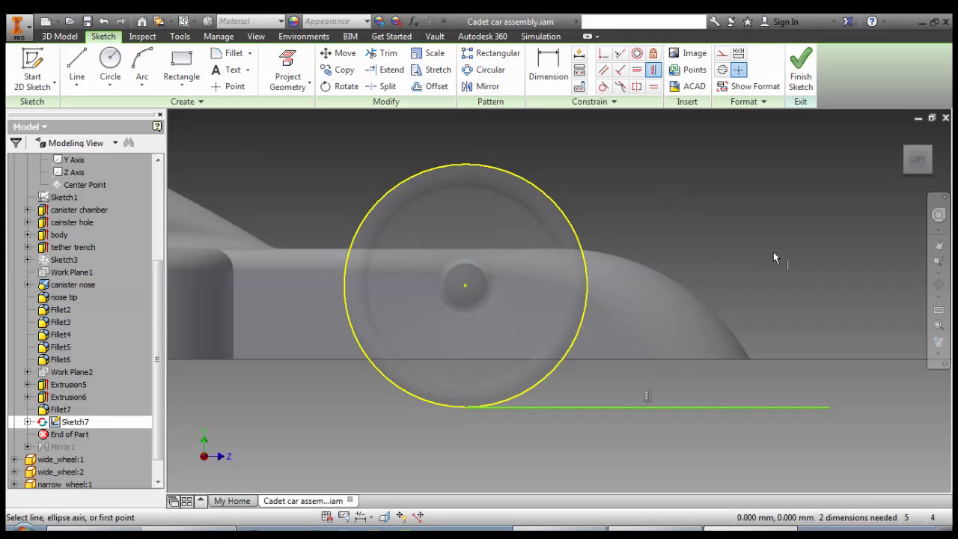
{"action": "key", "text": "Escape"}
{"action": "left_click", "coordinate": [707, 408]}
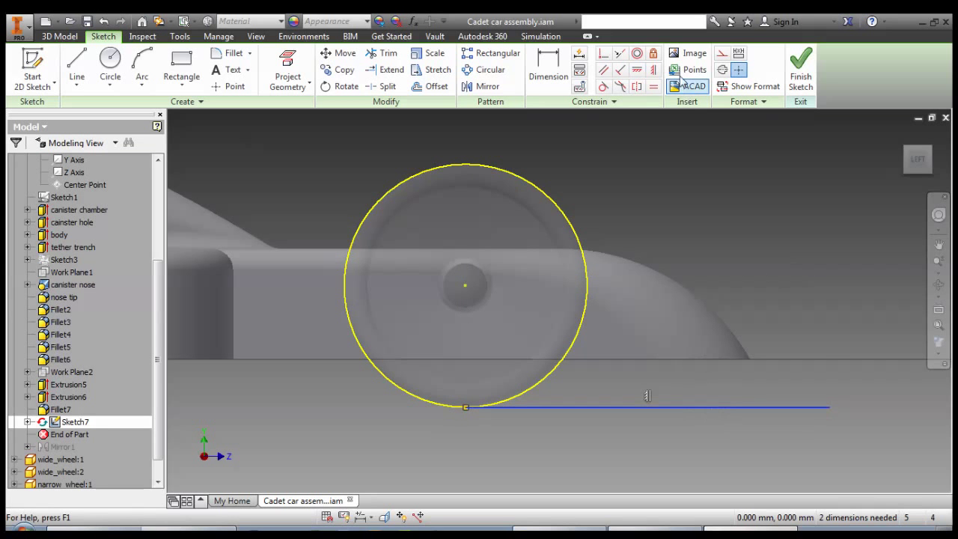
{"action": "left_click", "coordinate": [770, 216]}
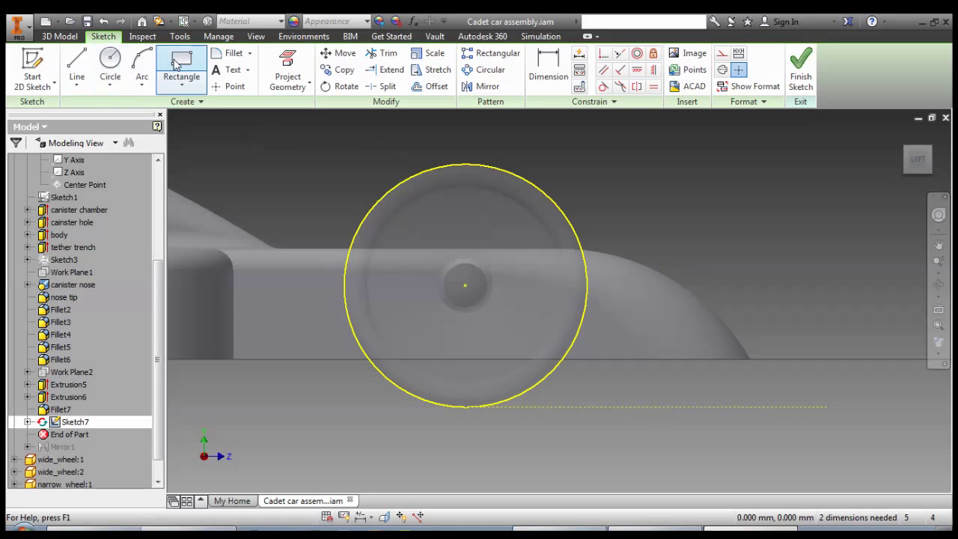
Draw two circles side by side in the nose ahead of the front wheel, the smaller one closer to the tip
{"action": "left_click", "coordinate": [110, 63]}
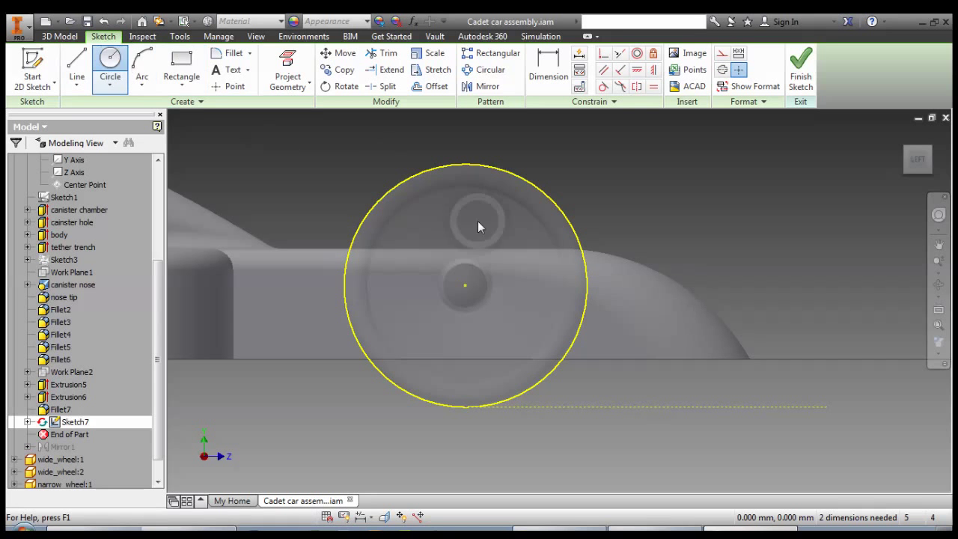
{"action": "left_click", "coordinate": [625, 324]}
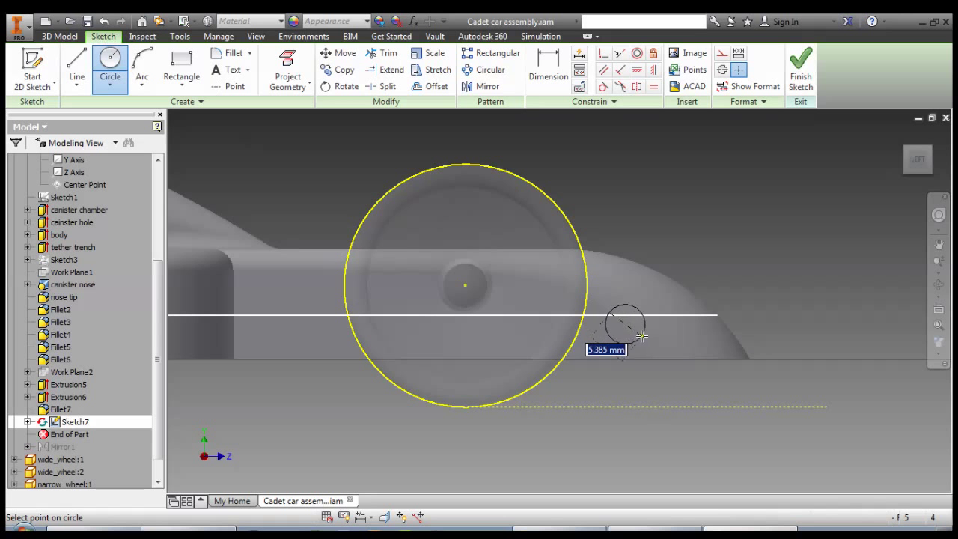
{"action": "left_click", "coordinate": [644, 338]}
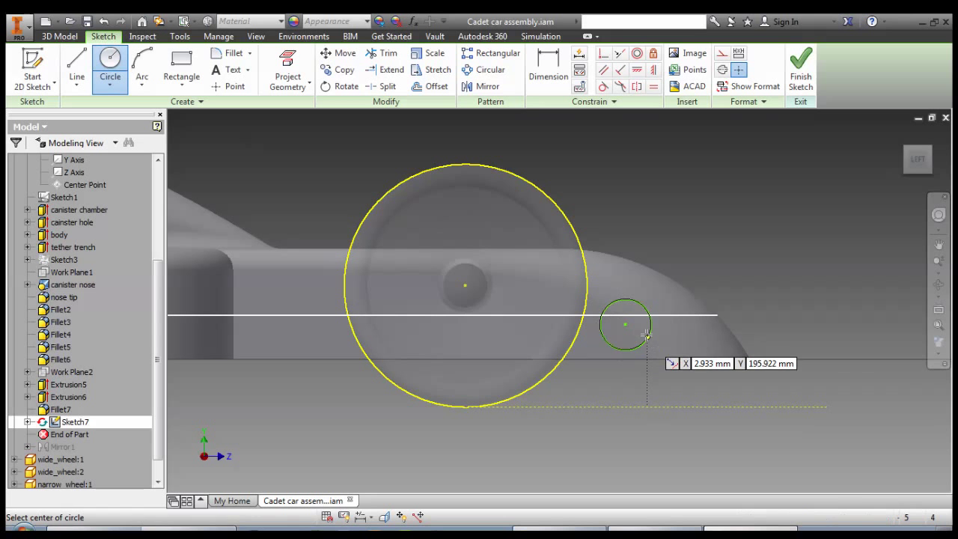
{"action": "left_click", "coordinate": [695, 335]}
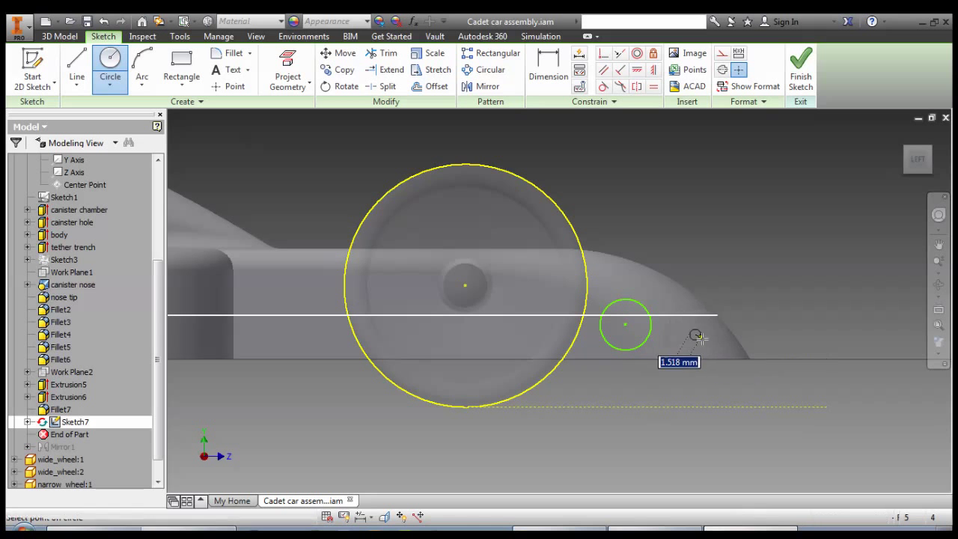
{"action": "left_click", "coordinate": [709, 342]}
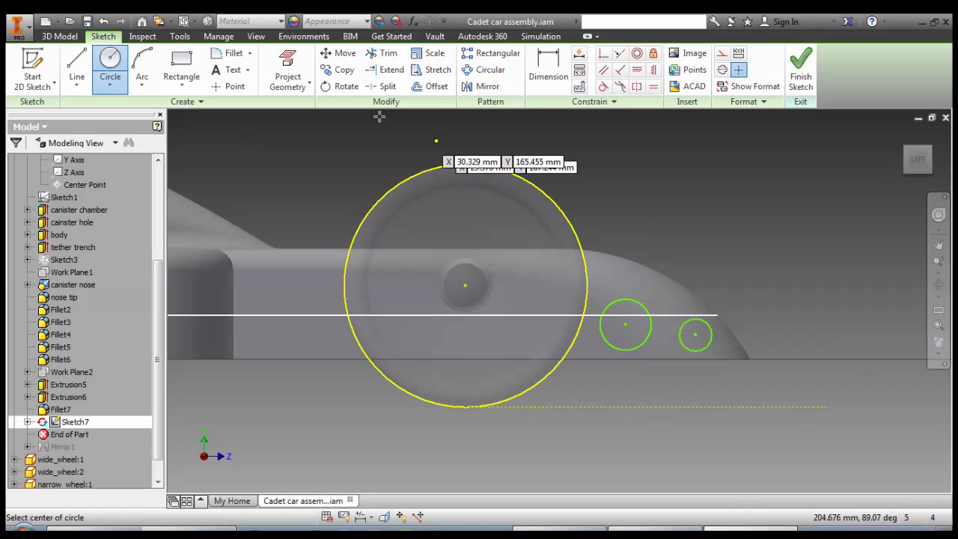
Connect the two nose circles with a level line between their lowest points and a sloping line across their upper sides
{"action": "left_click", "coordinate": [77, 64]}
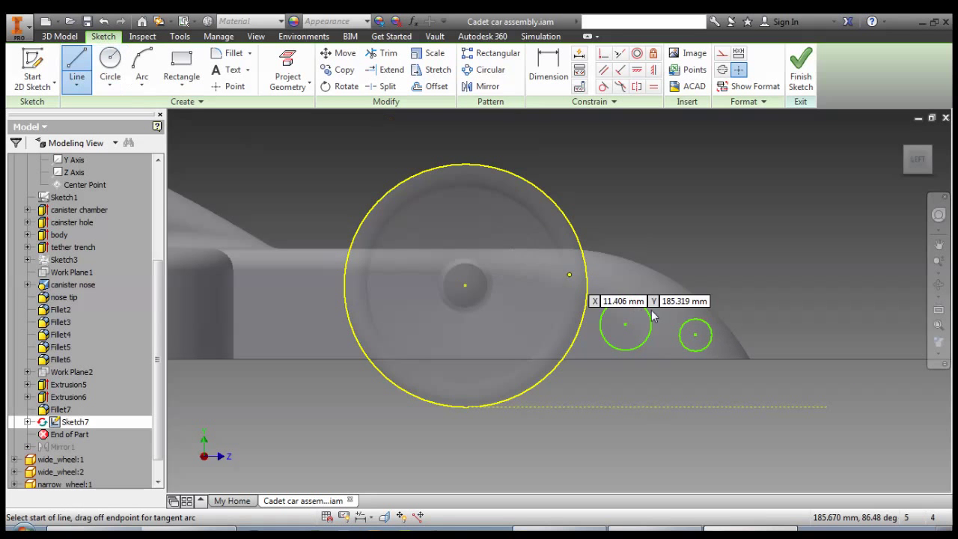
{"action": "left_click", "coordinate": [624, 349]}
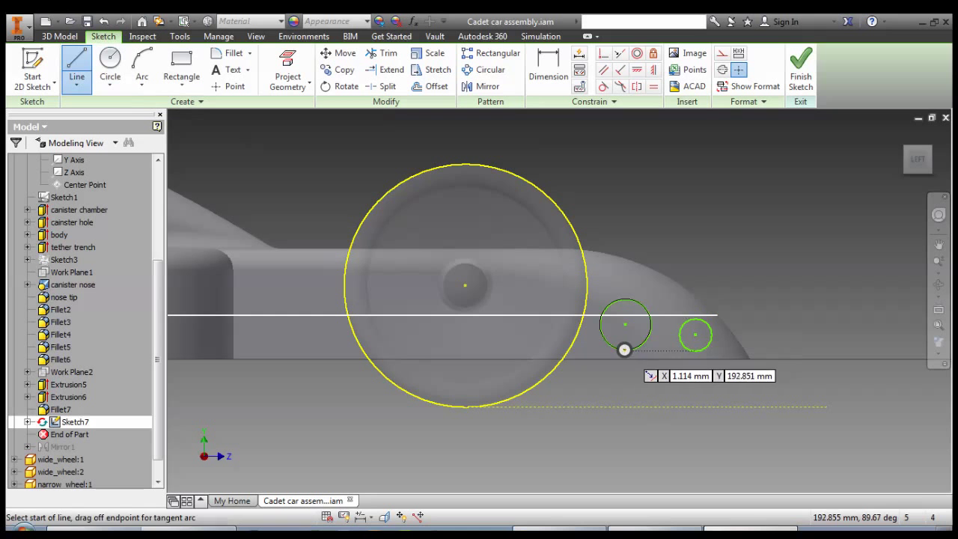
{"action": "left_click", "coordinate": [695, 351]}
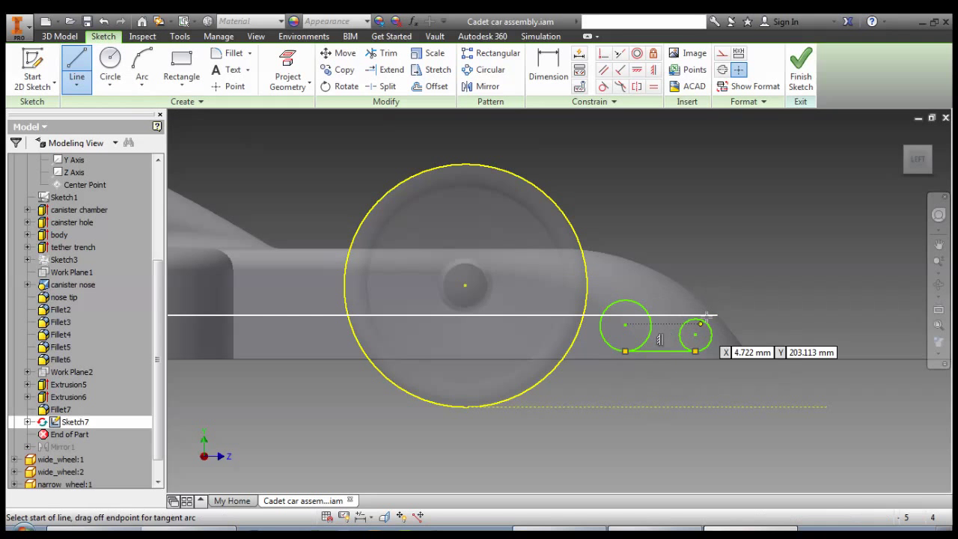
{"action": "left_click", "coordinate": [695, 320]}
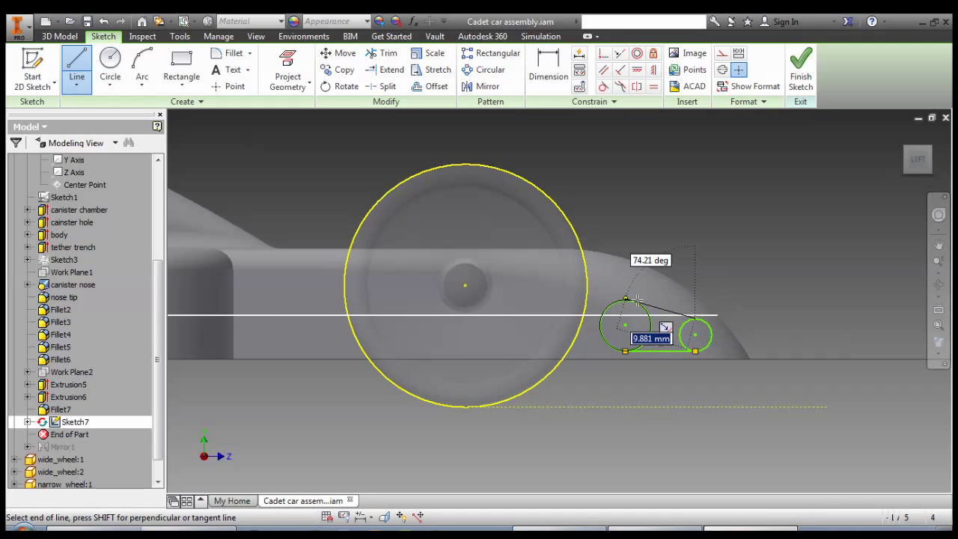
{"action": "double_click", "coordinate": [633, 301]}
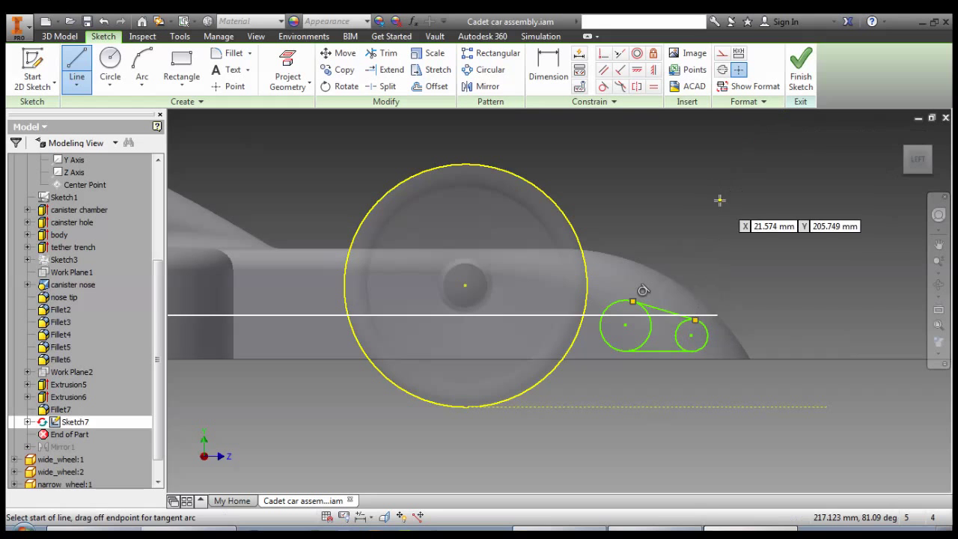
{"action": "key", "text": "Escape"}
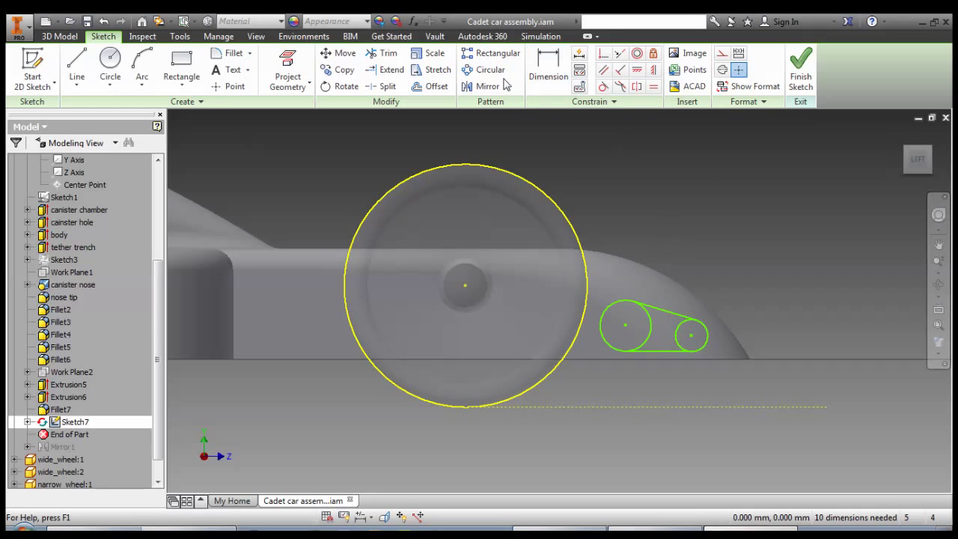
Trim the inner arcs of both nose circles to leave a single teardrop outline
{"action": "left_click", "coordinate": [382, 54]}
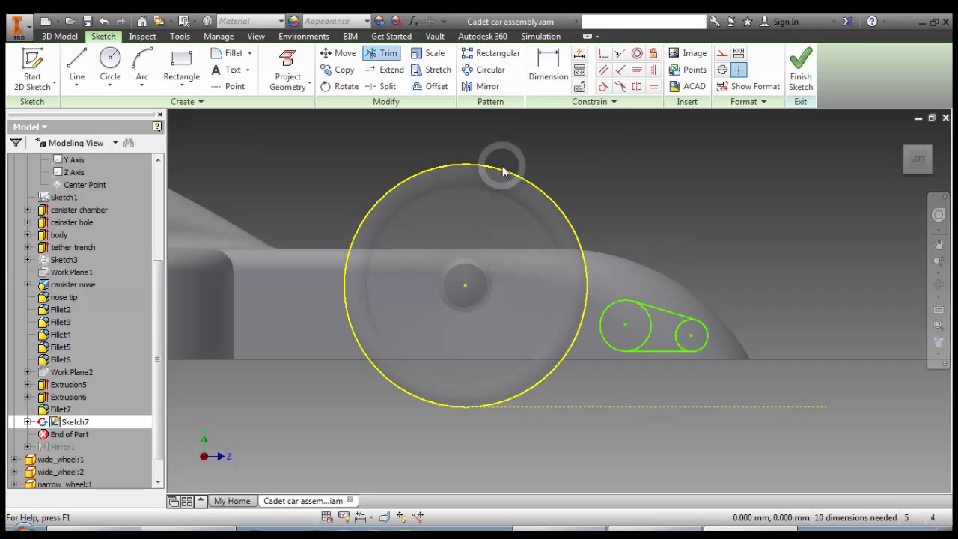
{"action": "left_click", "coordinate": [648, 320]}
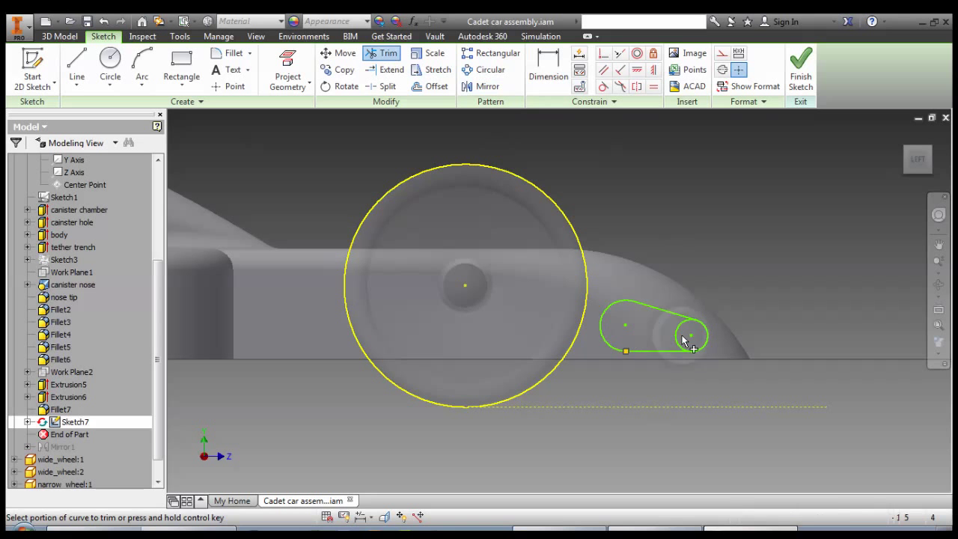
{"action": "left_click", "coordinate": [676, 335]}
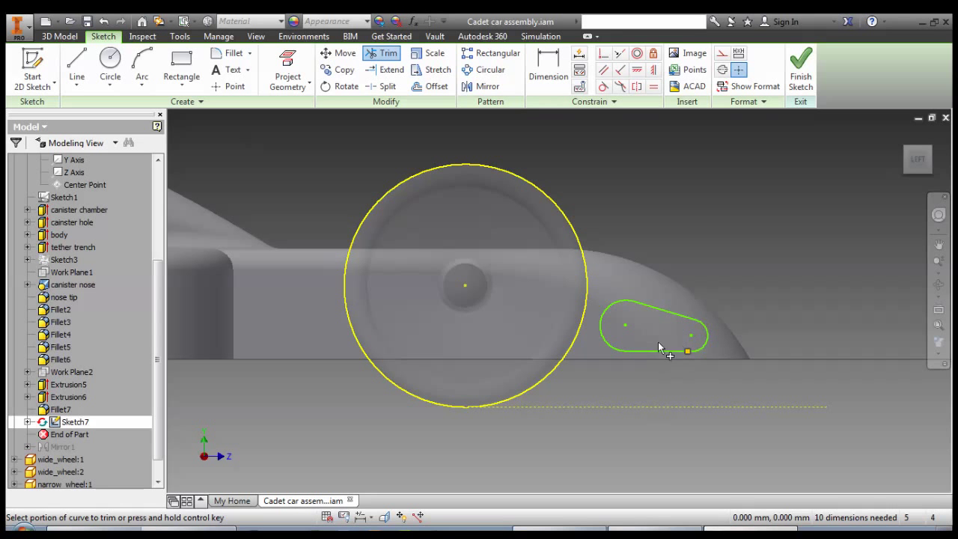
{"action": "key", "text": "Escape"}
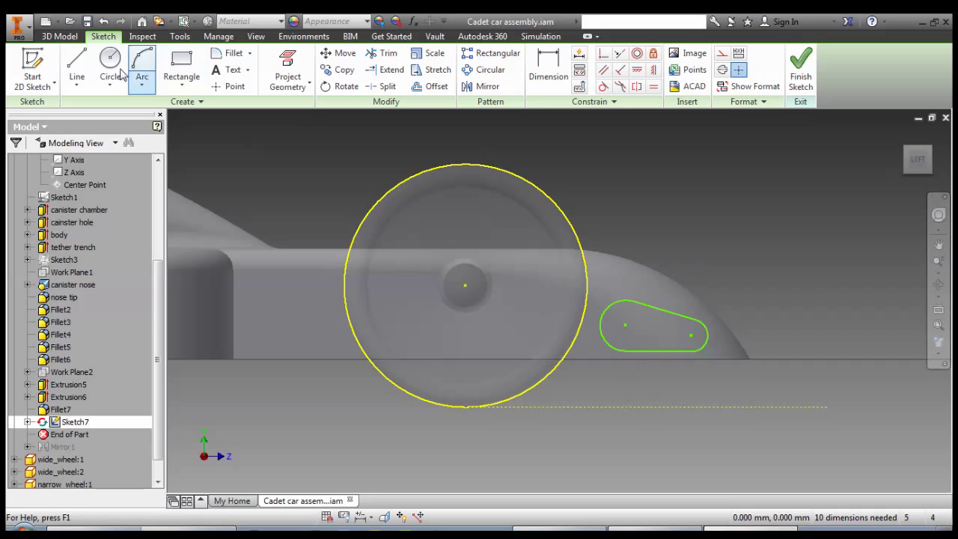
Draw a level line from the highest point of the teardrop's larger arc toward the nose tip
{"action": "left_click", "coordinate": [77, 65]}
{"action": "scroll", "coordinate": [649, 309], "scroll_direction": "up", "scroll_amount": 4}
{"action": "scroll", "coordinate": [634, 307], "scroll_direction": "down", "scroll_amount": 5}
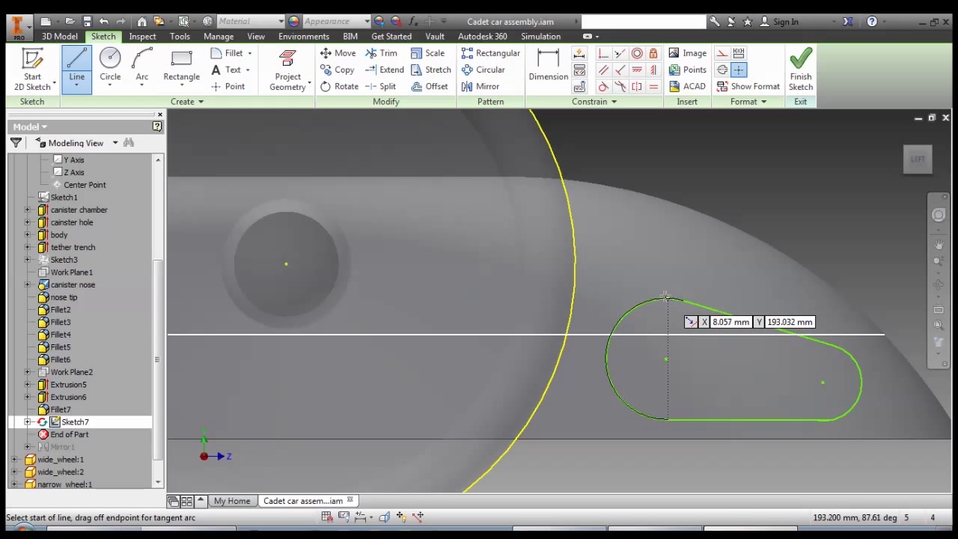
{"action": "left_click", "coordinate": [666, 298]}
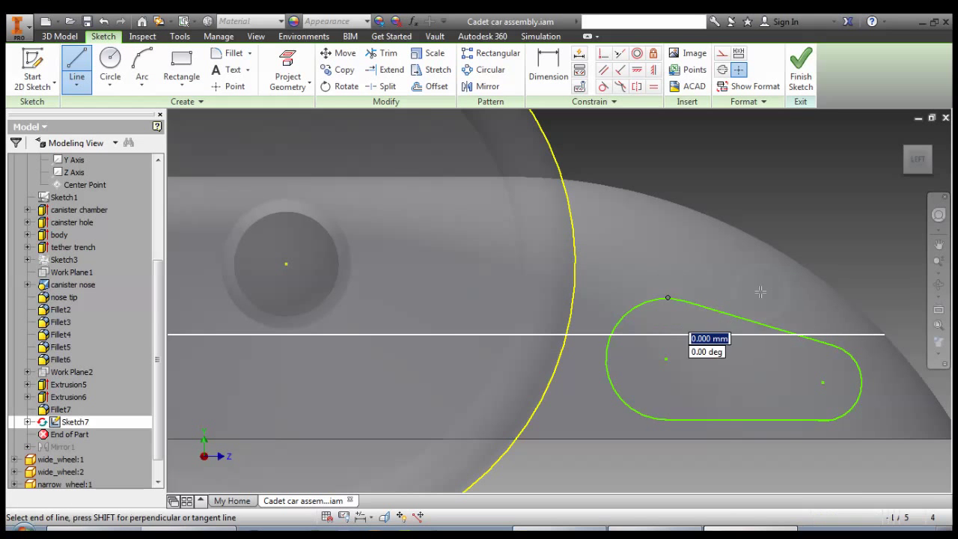
{"action": "left_click", "coordinate": [820, 299]}
{"action": "key", "text": "Escape"}
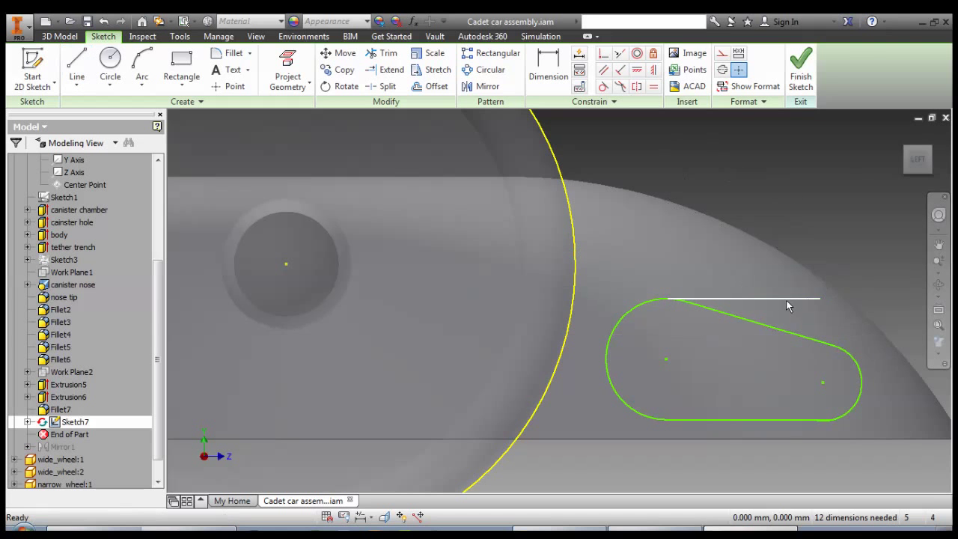
Convert the line above the teardrop to construction and make it tangent to the larger arc
{"action": "left_click", "coordinate": [721, 52]}
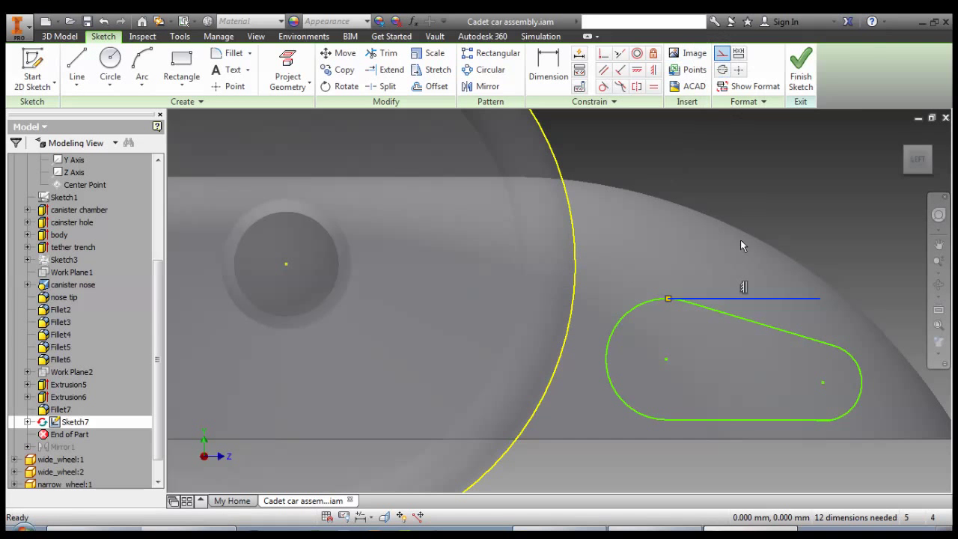
{"action": "left_click", "coordinate": [603, 86]}
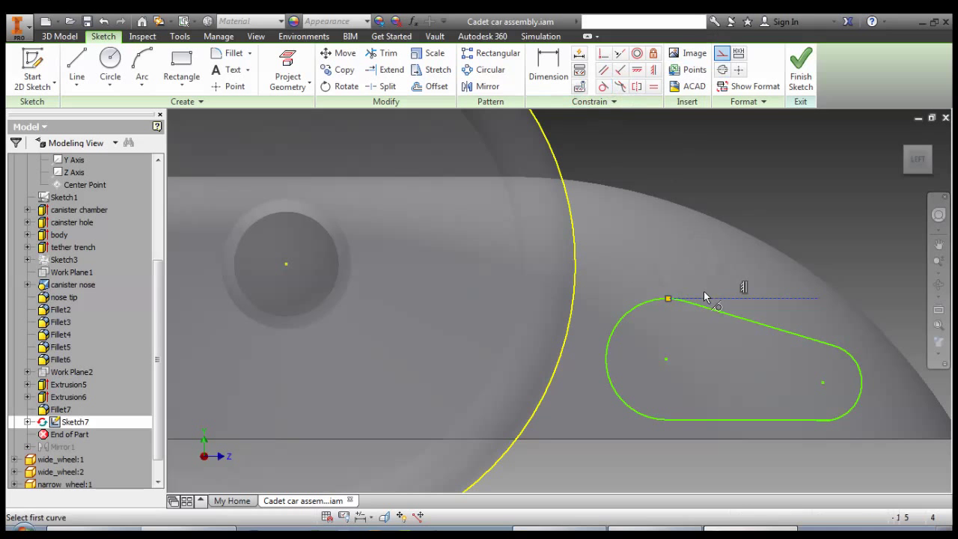
{"action": "left_click", "coordinate": [704, 296]}
{"action": "left_click", "coordinate": [661, 302]}
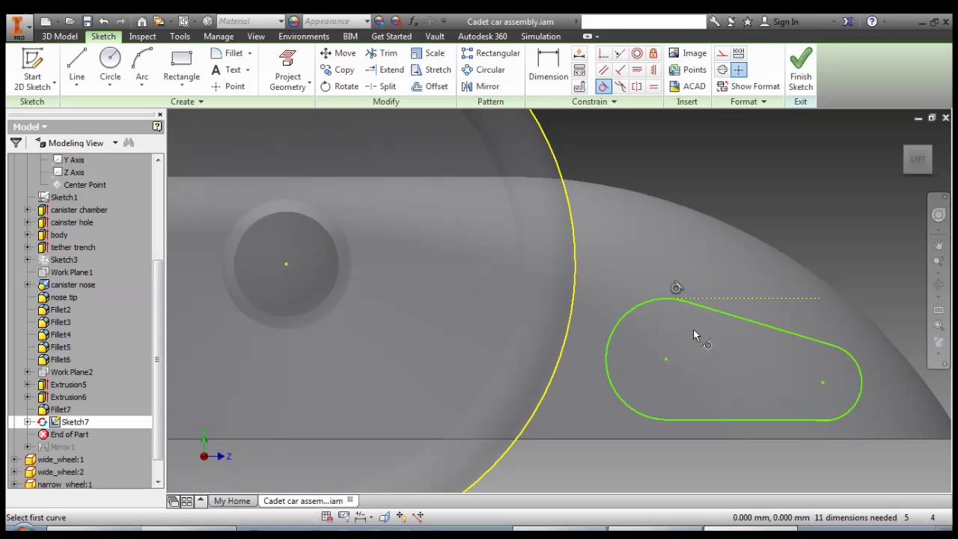
{"action": "key", "text": "Escape"}
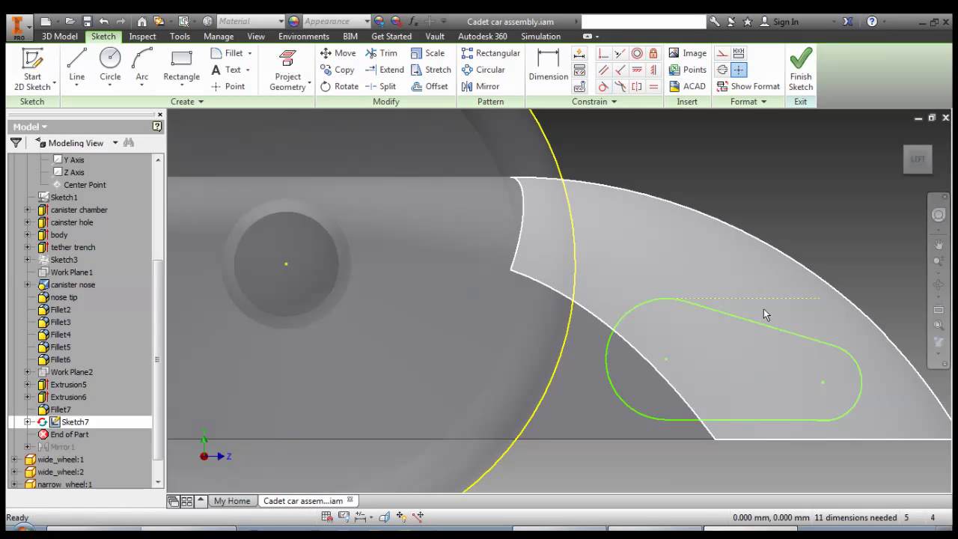
Dimension the vertical distance between the construction line above the teardrop and the one under the wheel as 14 mm
{"action": "right_click", "coordinate": [768, 298]}
{"action": "left_click_drag", "start_coordinate": [771, 303], "coordinate": [738, 299]}
{"action": "scroll", "coordinate": [737, 301], "scroll_direction": "down", "scroll_amount": 5}
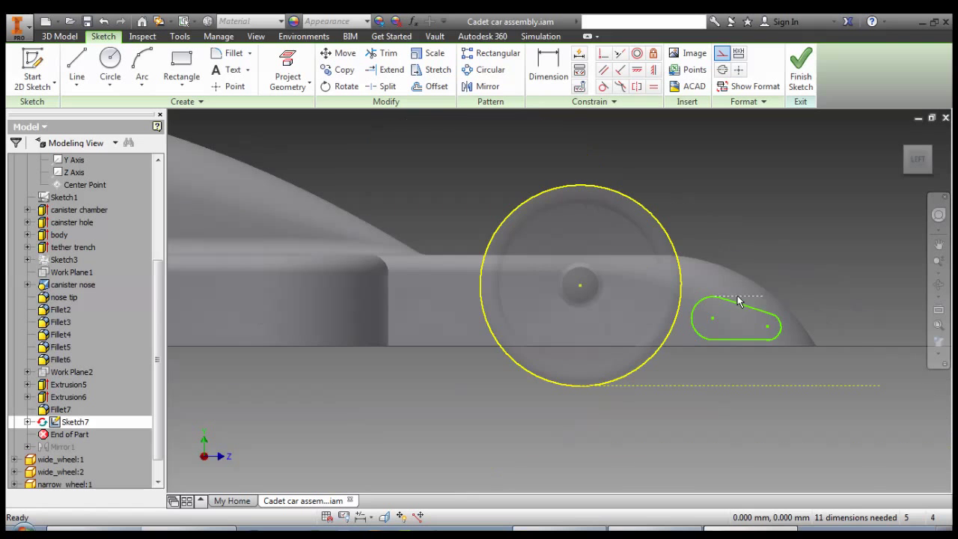
{"action": "key", "text": "d"}
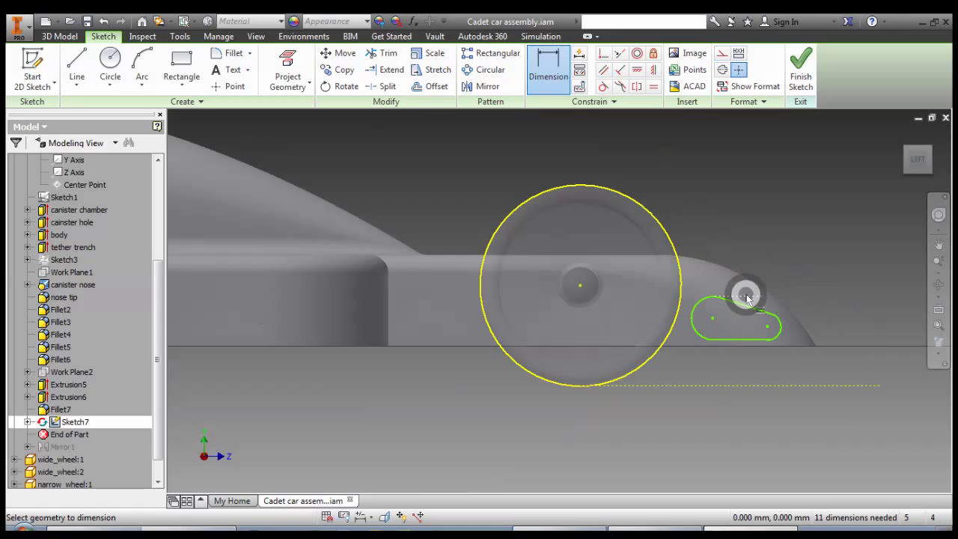
{"action": "left_click", "coordinate": [753, 385]}
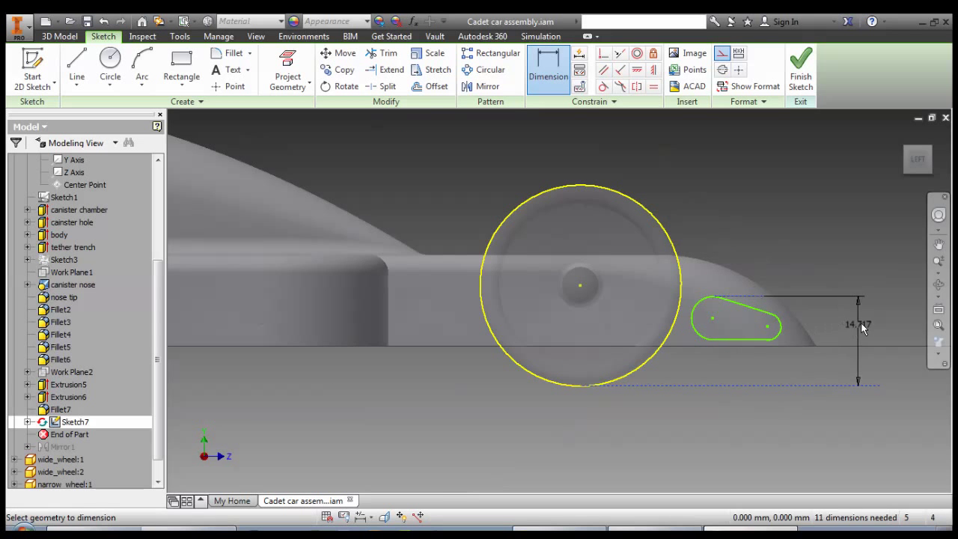
{"action": "left_click", "coordinate": [861, 324]}
{"action": "type", "text": "14"}
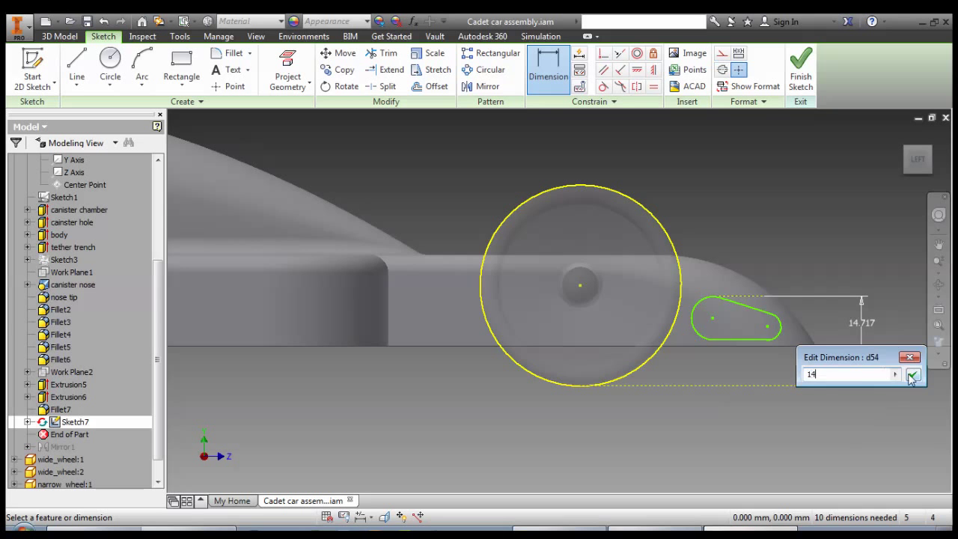
{"action": "left_click", "coordinate": [911, 375]}
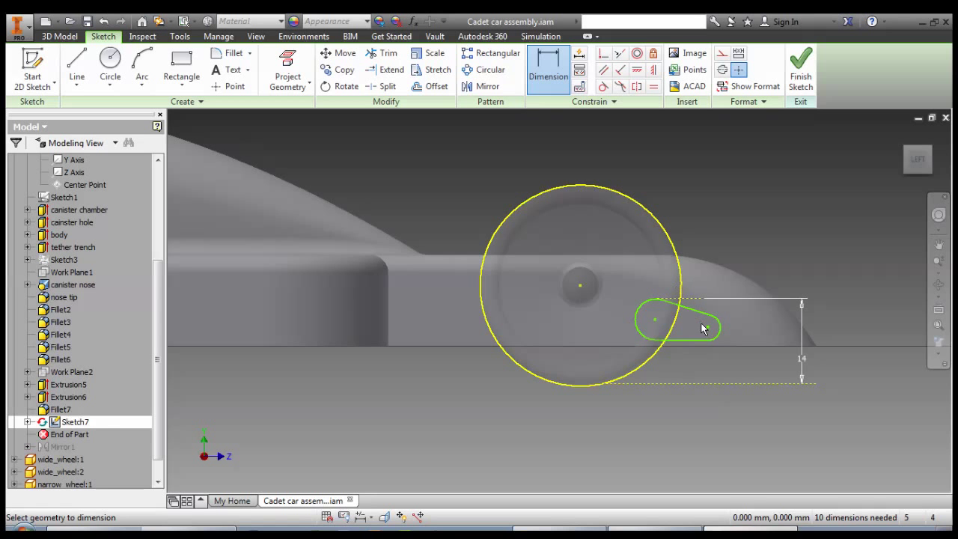
{"action": "key", "text": "Escape"}
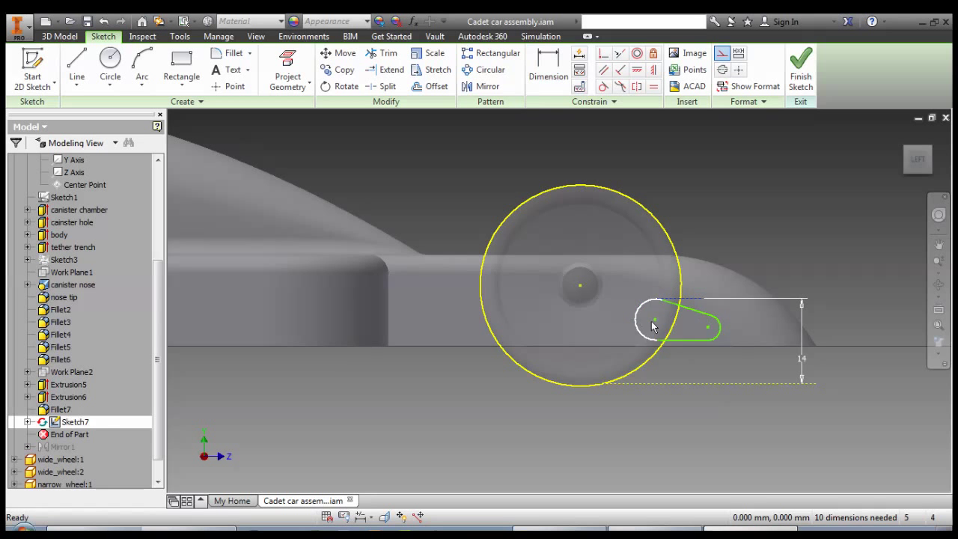
Try to move the teardrop's lower line down toward the body's underside and undo the move
{"action": "left_click_drag", "start_coordinate": [691, 337], "coordinate": [718, 346]}
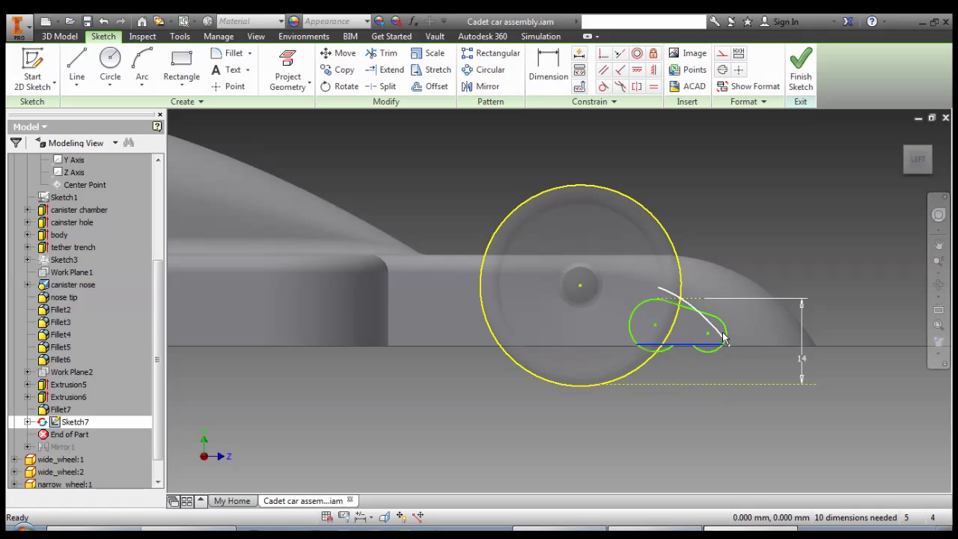
{"action": "key", "text": "ctrl+z"}
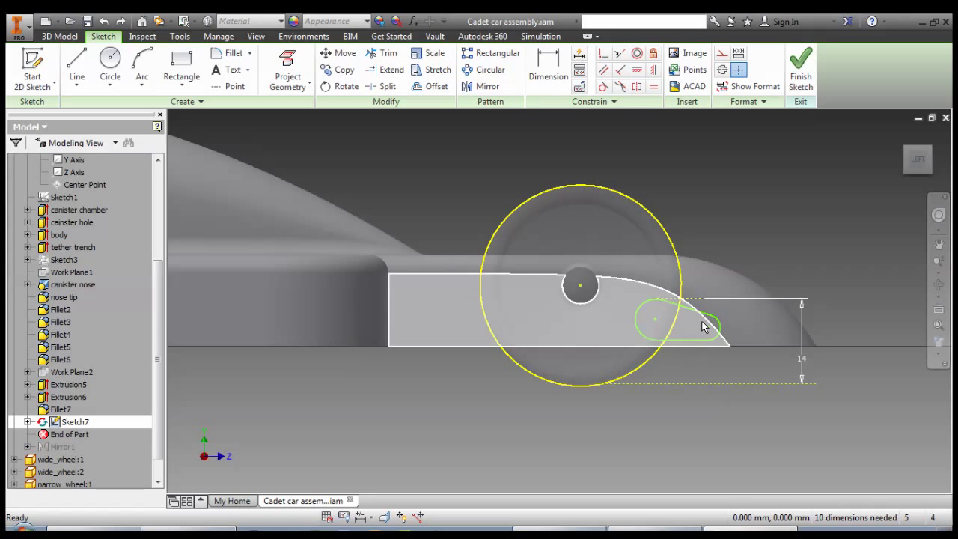
Move the teardrop's smaller arc toward the nose tip and lower its bottom line to the body's underside
{"action": "left_click_drag", "start_coordinate": [720, 329], "coordinate": [740, 339]}
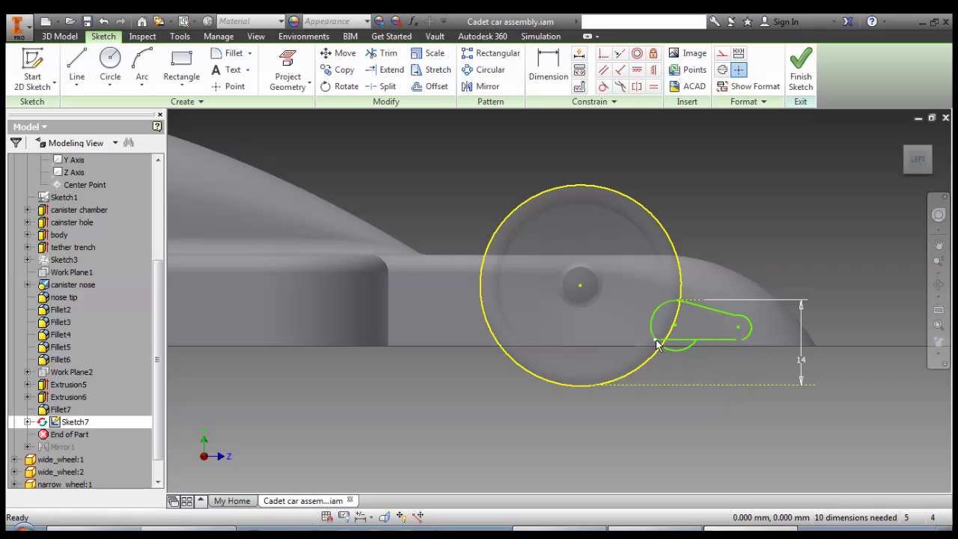
{"action": "left_click_drag", "start_coordinate": [656, 344], "coordinate": [708, 361]}
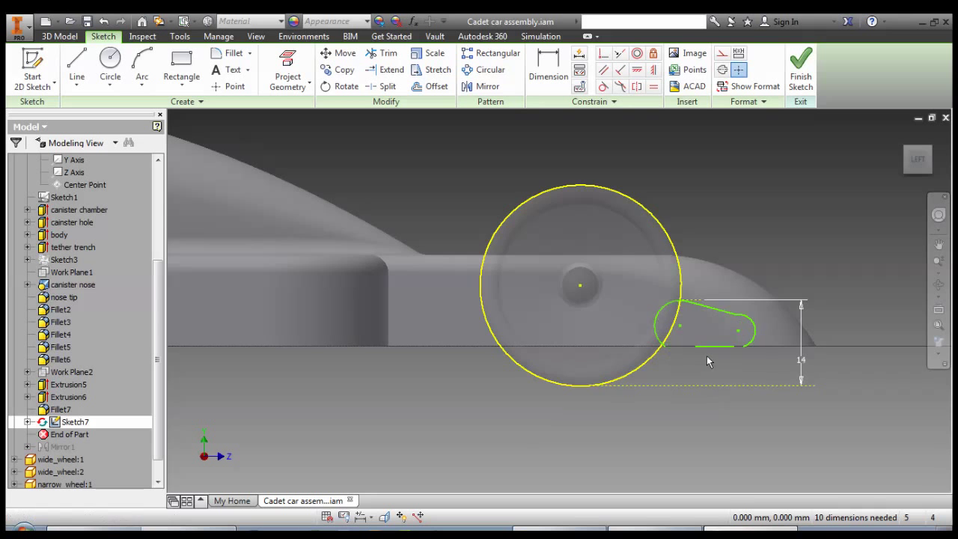
{"action": "scroll", "coordinate": [703, 353], "scroll_direction": "up", "scroll_amount": 3}
{"action": "scroll", "coordinate": [703, 353], "scroll_direction": "down", "scroll_amount": 4}
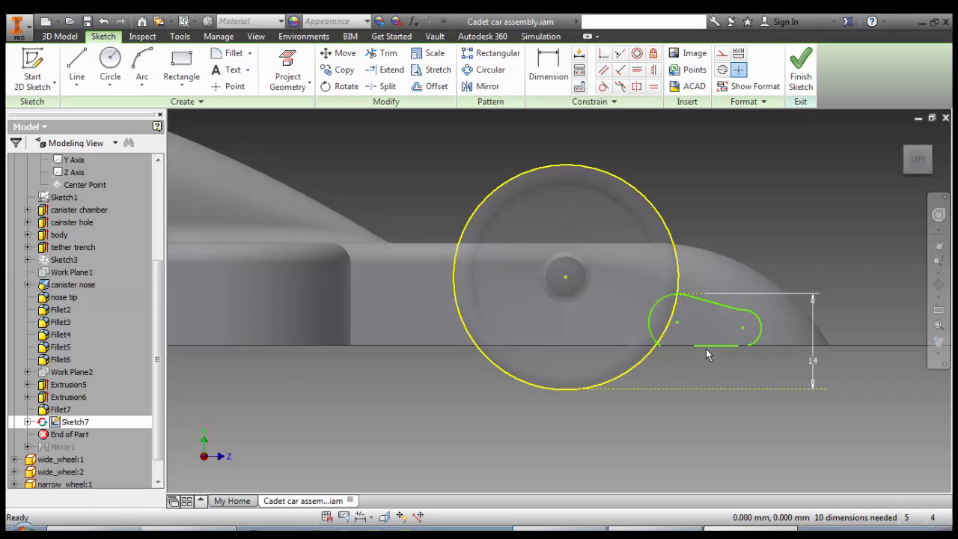
Join both ends of the teardrop's lower line to the endpoints of its larger and smaller arcs with Coincident constraints
{"action": "left_click", "coordinate": [603, 53]}
{"action": "left_click", "coordinate": [660, 346]}
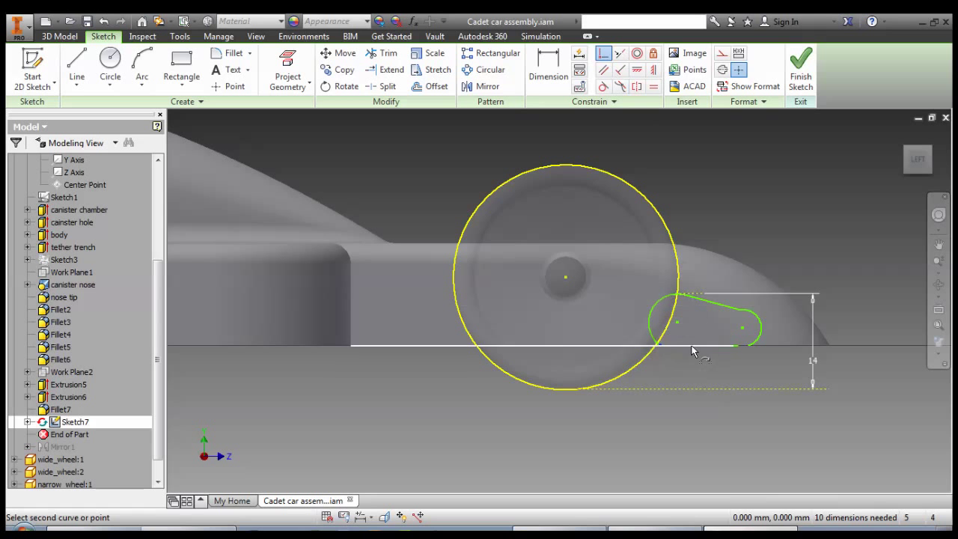
{"action": "left_click", "coordinate": [694, 346]}
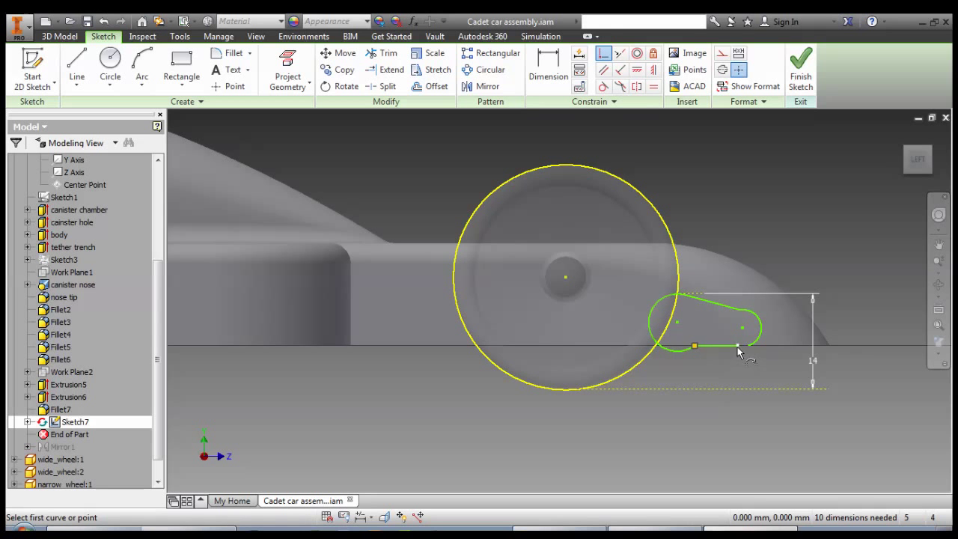
{"action": "left_click", "coordinate": [737, 346]}
{"action": "left_click", "coordinate": [747, 345]}
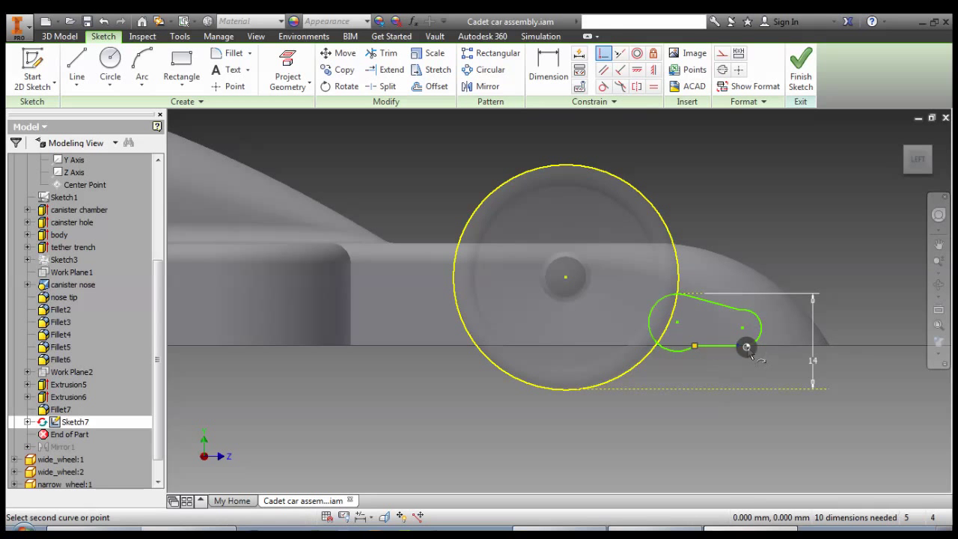
Make the teardrop's sloped upper line and its lower line tangent to the smaller arc
{"action": "left_click", "coordinate": [603, 86]}
{"action": "left_click", "coordinate": [722, 303]}
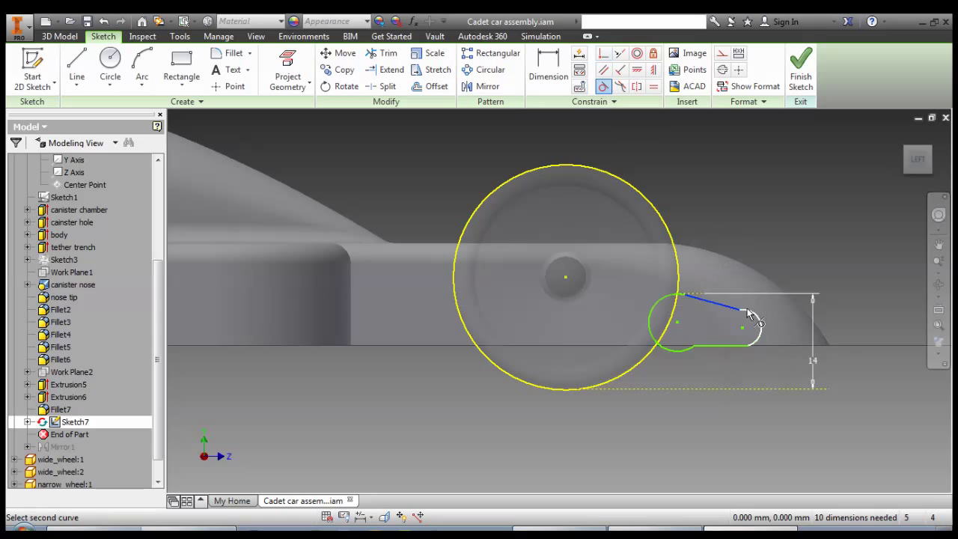
{"action": "left_click", "coordinate": [756, 320]}
{"action": "left_click", "coordinate": [751, 339]}
{"action": "left_click", "coordinate": [716, 347]}
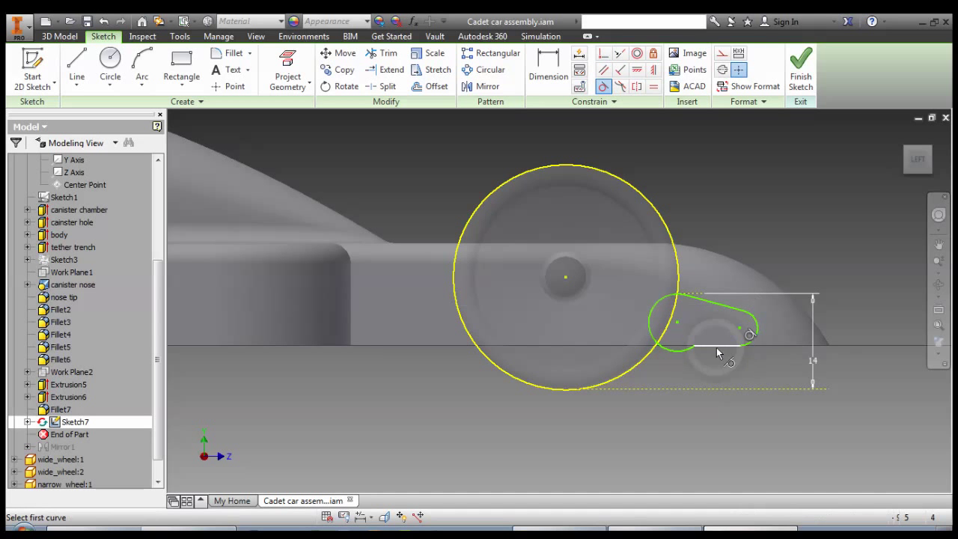
Make the teardrop's lower line tangent to the larger arc and try the same constraint on the sloped upper line
{"action": "left_click", "coordinate": [716, 347]}
{"action": "left_click", "coordinate": [683, 301]}
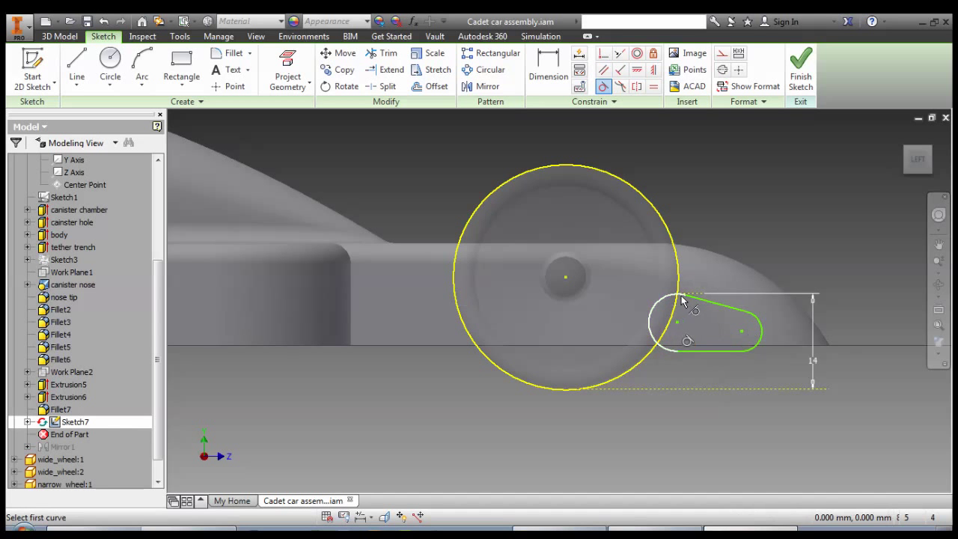
{"action": "left_click", "coordinate": [695, 302]}
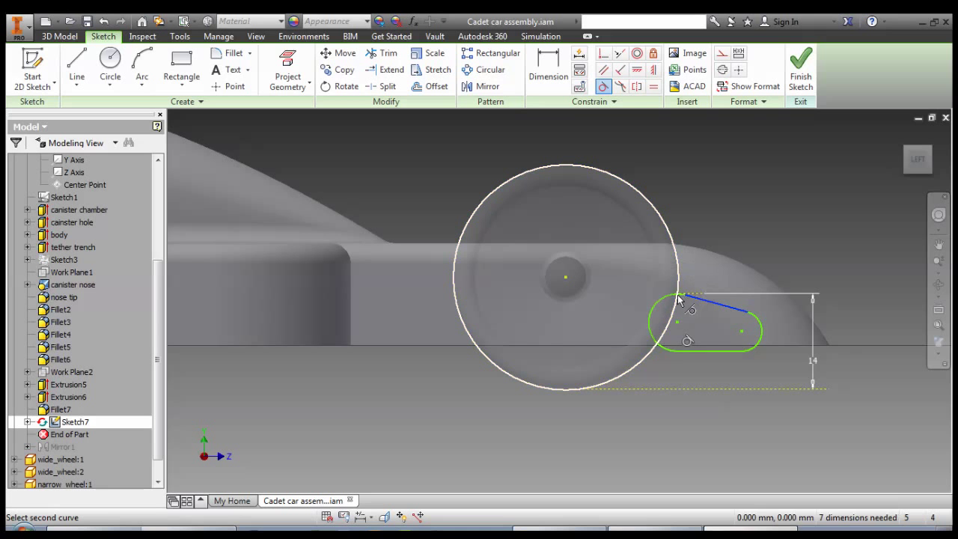
{"action": "left_click", "coordinate": [710, 340]}
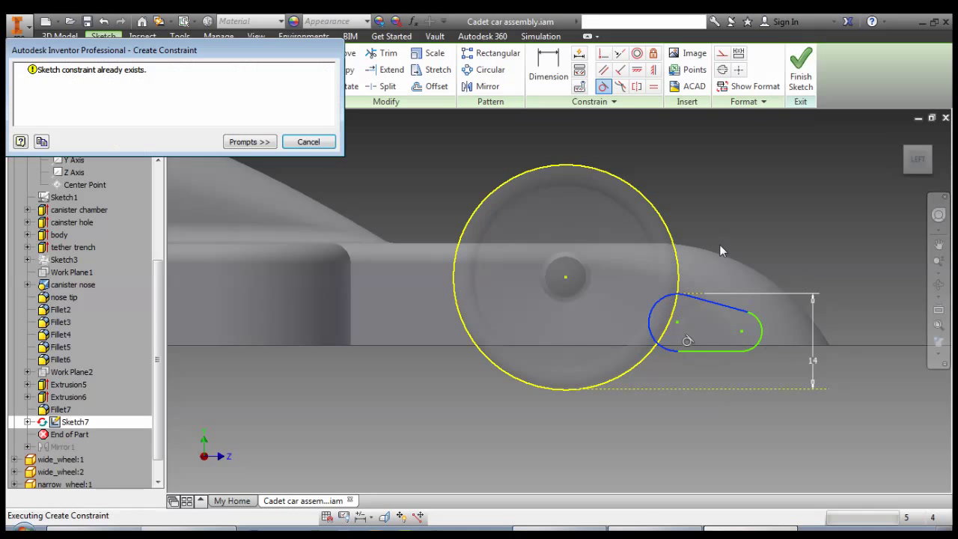
{"action": "left_click", "coordinate": [308, 142]}
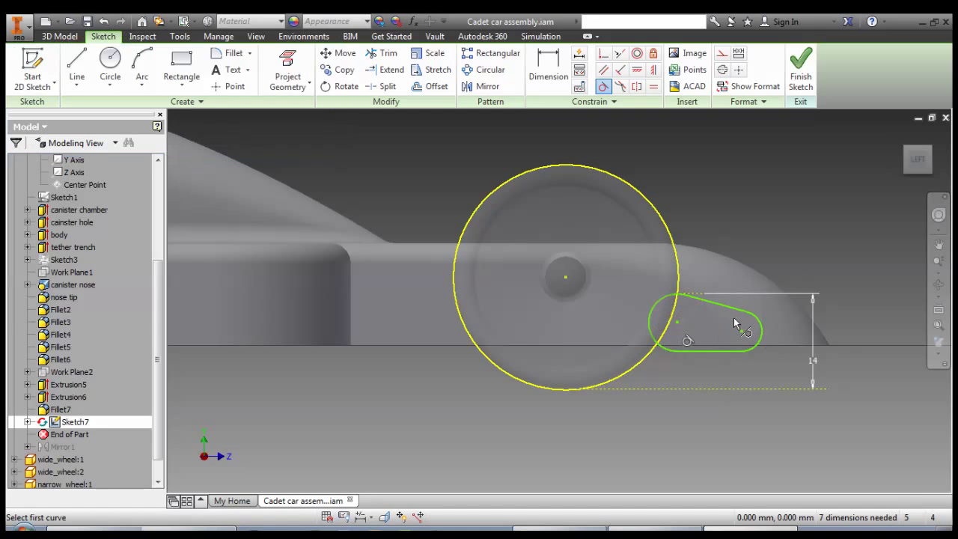
{"action": "key", "text": "Escape"}
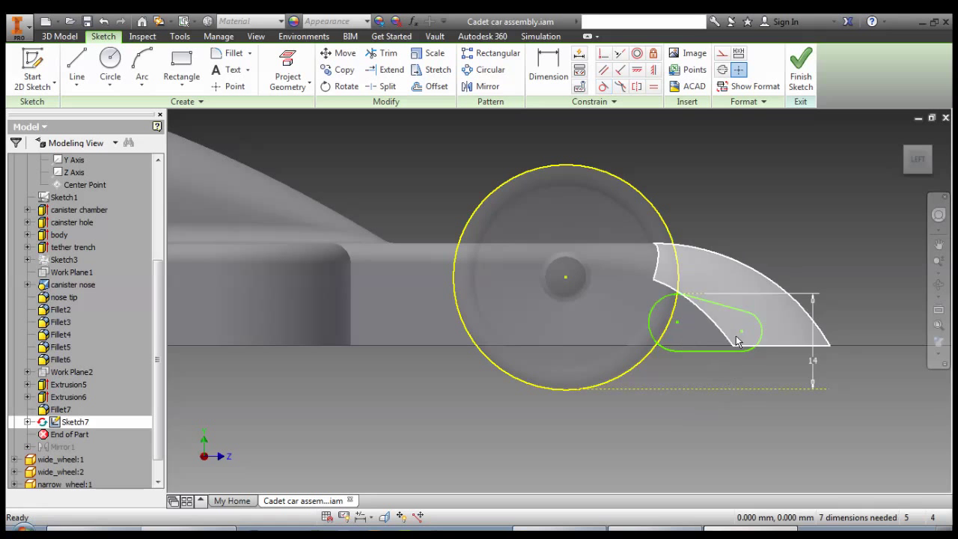
Move the teardrop's larger and smaller arcs forward so the whole profile lies between the front wheel and the nose tip
{"action": "left_click_drag", "start_coordinate": [761, 336], "coordinate": [790, 342]}
{"action": "left_click_drag", "start_coordinate": [647, 312], "coordinate": [687, 318]}
{"action": "left_click_drag", "start_coordinate": [794, 342], "coordinate": [808, 346]}
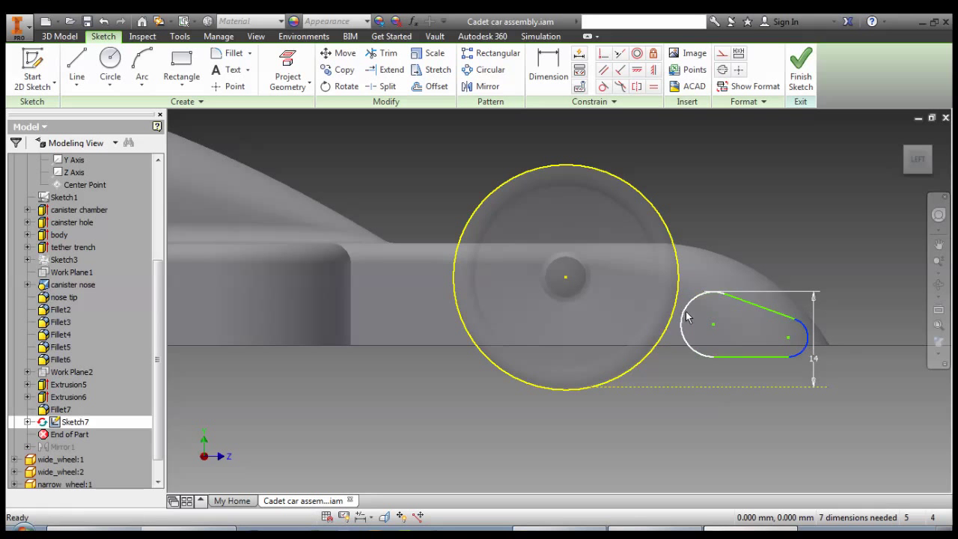
{"action": "left_click_drag", "start_coordinate": [684, 317], "coordinate": [707, 318]}
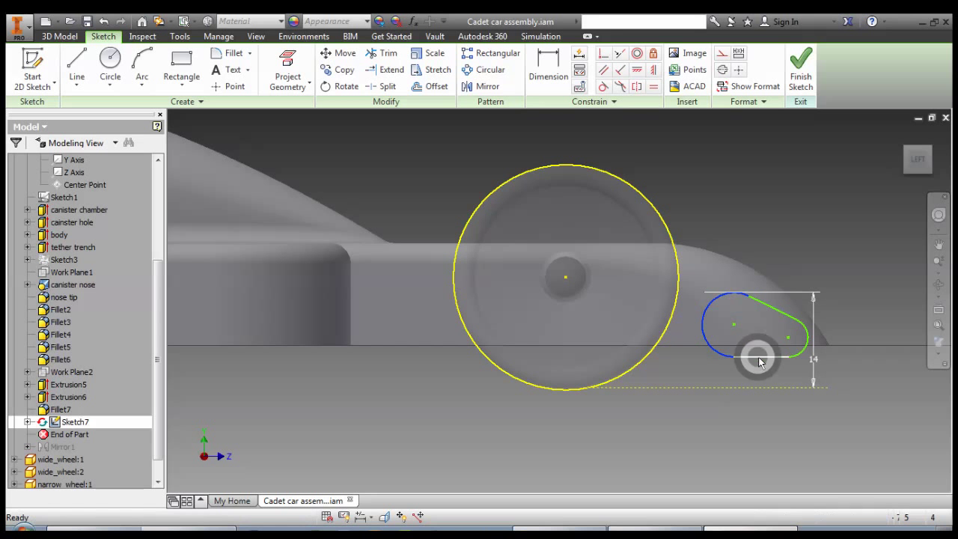
Raise the teardrop's lower line to the body's underside and make it collinear with the body's bottom edge
{"action": "left_click_drag", "start_coordinate": [759, 355], "coordinate": [759, 346]}
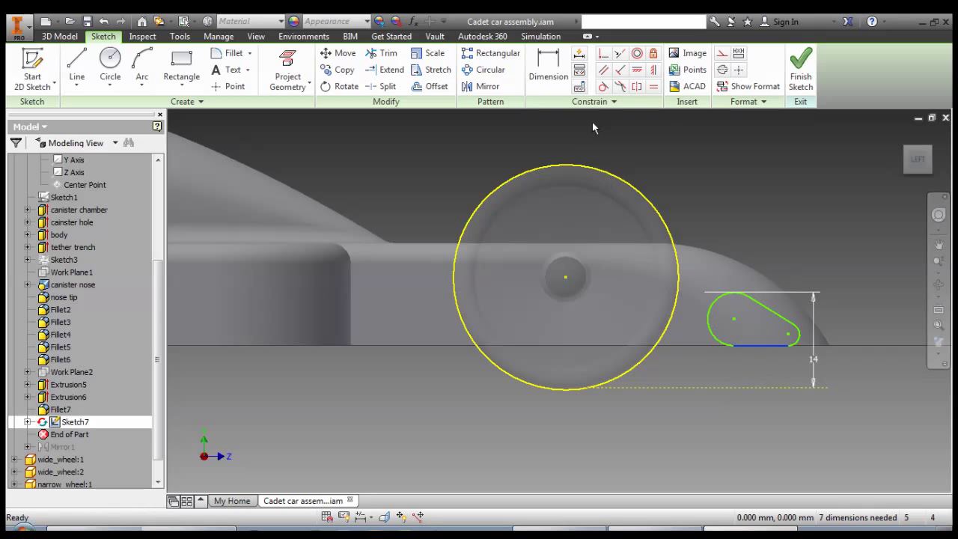
{"action": "left_click", "coordinate": [750, 345]}
{"action": "left_click", "coordinate": [704, 346]}
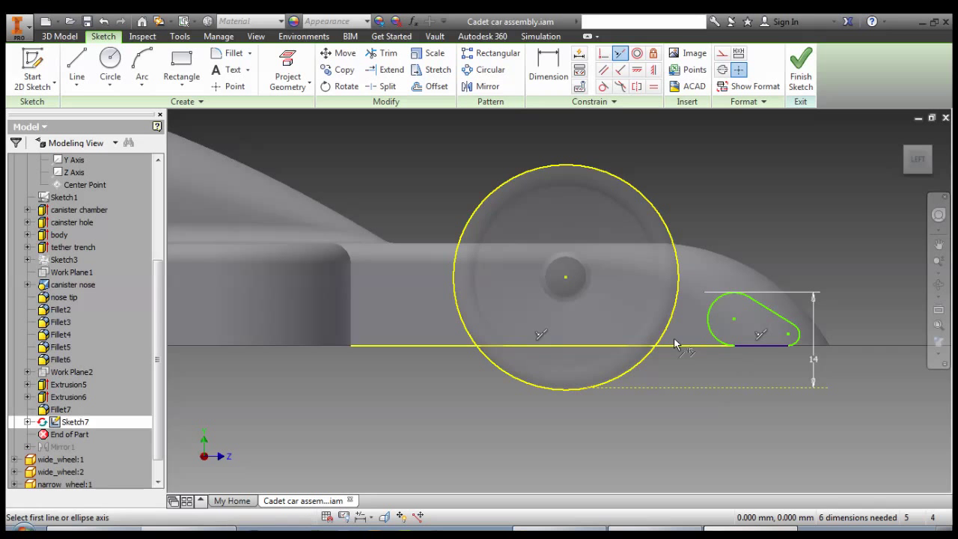
Dimension the gap between the front wheel's projected circle and the teardrop's larger arc as 4 mm
{"action": "left_click", "coordinate": [548, 66]}
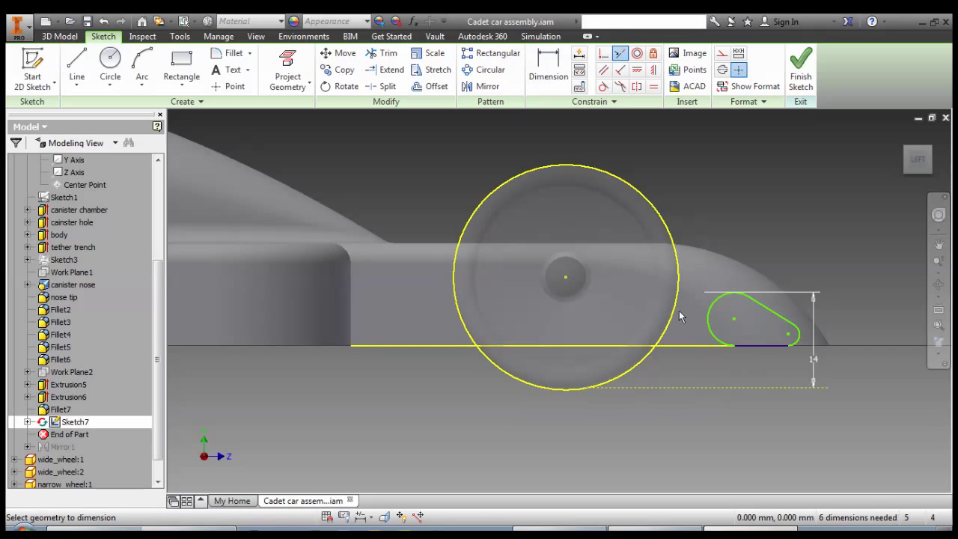
{"action": "left_click", "coordinate": [670, 303]}
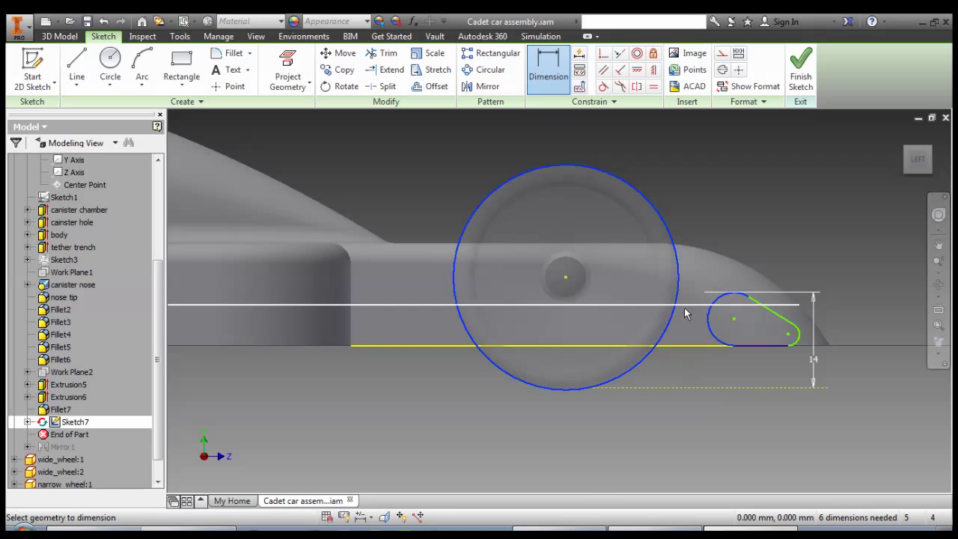
{"action": "left_click", "coordinate": [664, 417]}
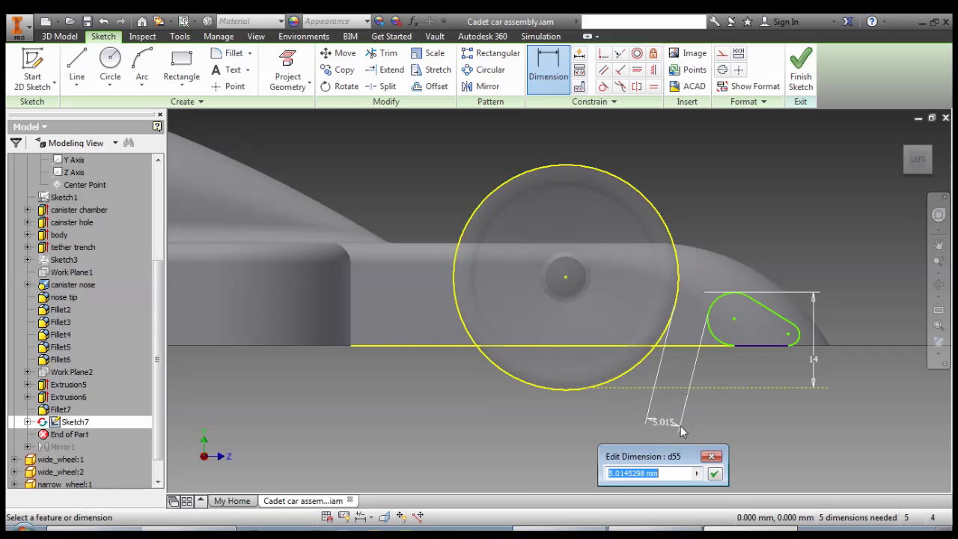
{"action": "type", "text": "4"}
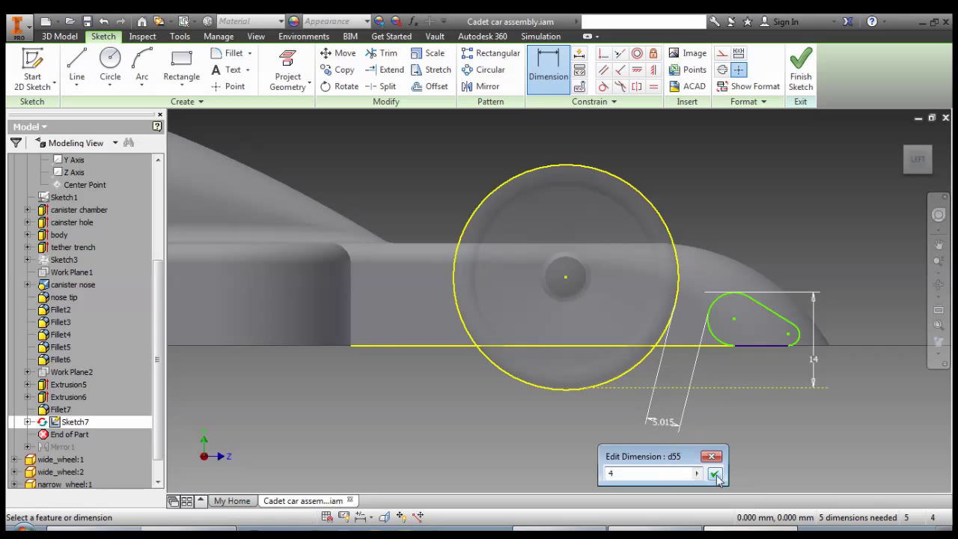
{"action": "left_click", "coordinate": [714, 474]}
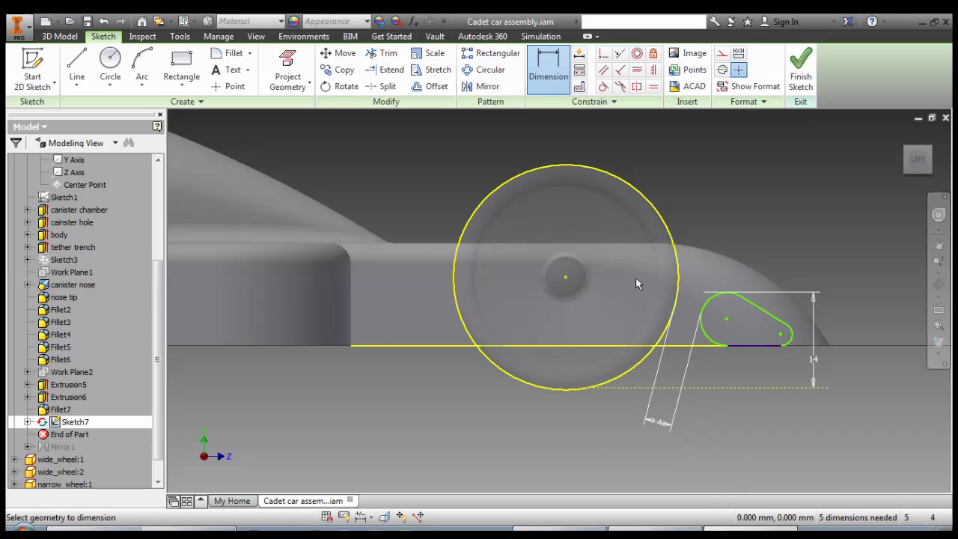
{"action": "key", "text": "Escape"}
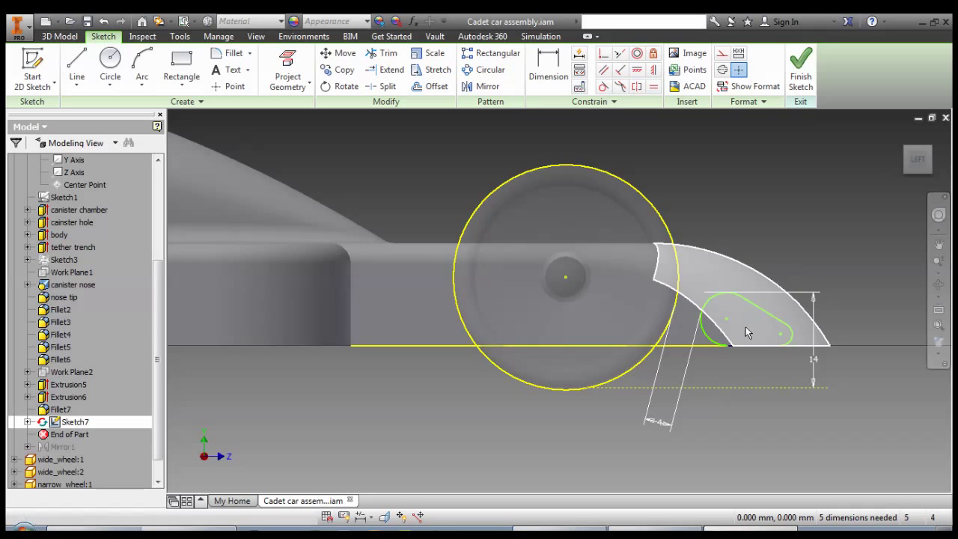
Draw a vertical line from the rearmost point of the teardrop's larger arc down to the body's bottom edge
{"action": "left_click", "coordinate": [76, 67]}
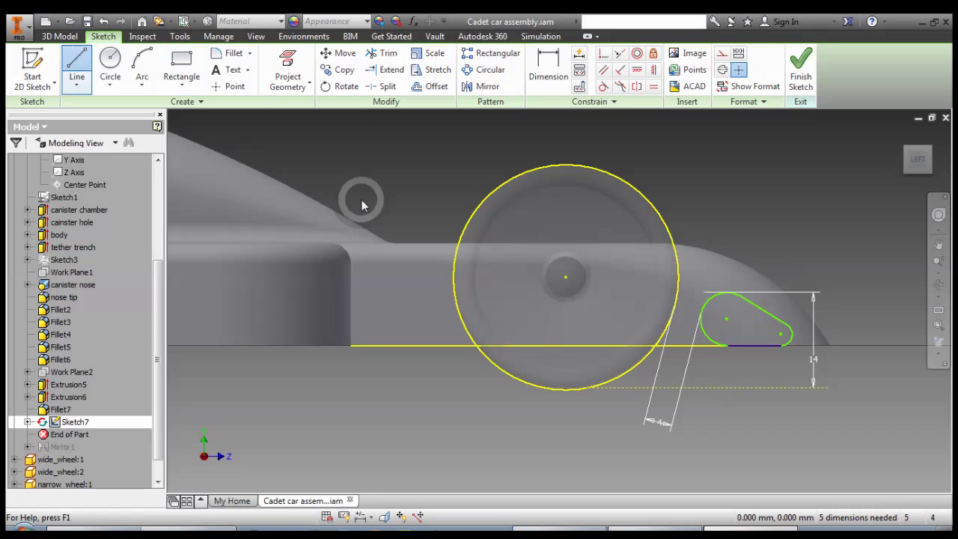
{"action": "scroll", "coordinate": [698, 324], "scroll_direction": "up", "scroll_amount": 4}
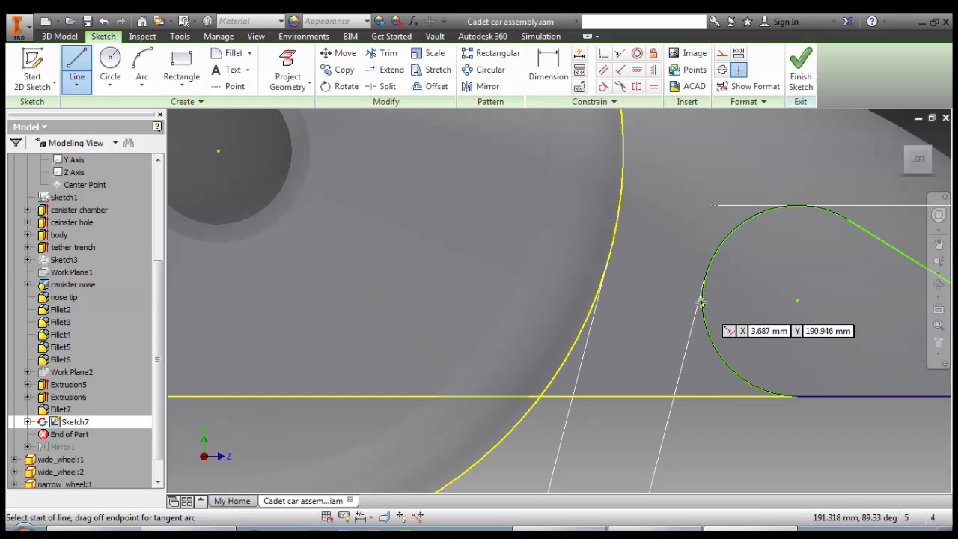
{"action": "left_click", "coordinate": [701, 301]}
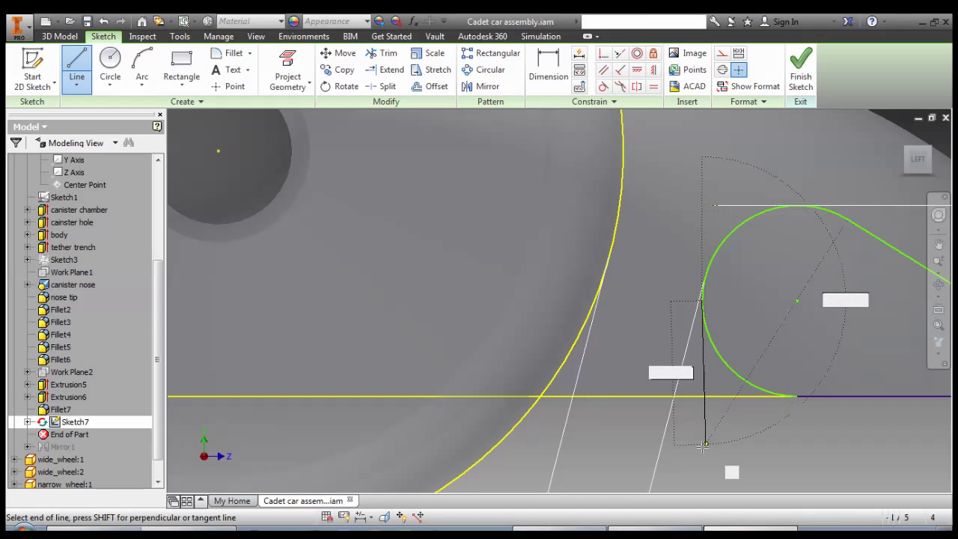
{"action": "left_click", "coordinate": [701, 400]}
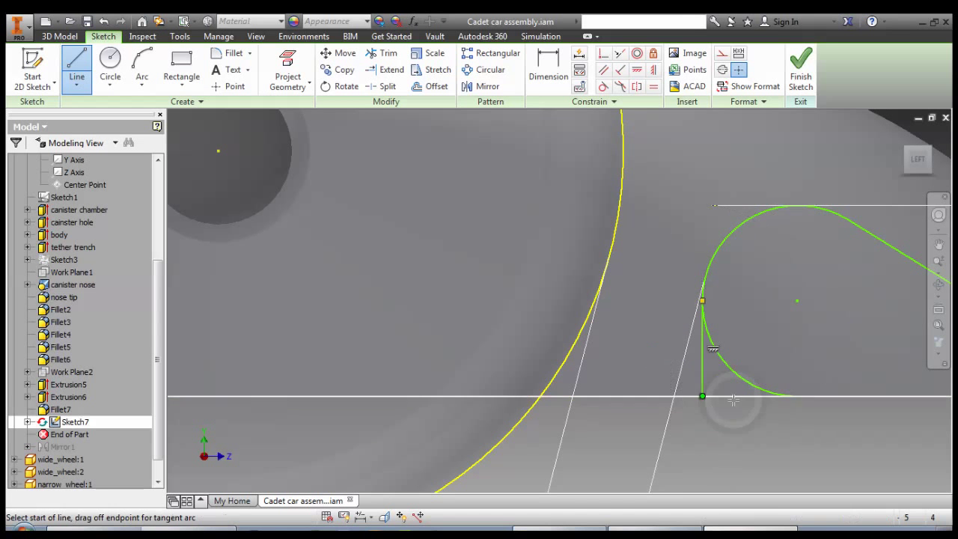
Draw a vertical line from the foremost point of the teardrop's smaller arc down to the body's bottom edge
{"action": "scroll", "coordinate": [790, 384], "scroll_direction": "down", "scroll_amount": 4}
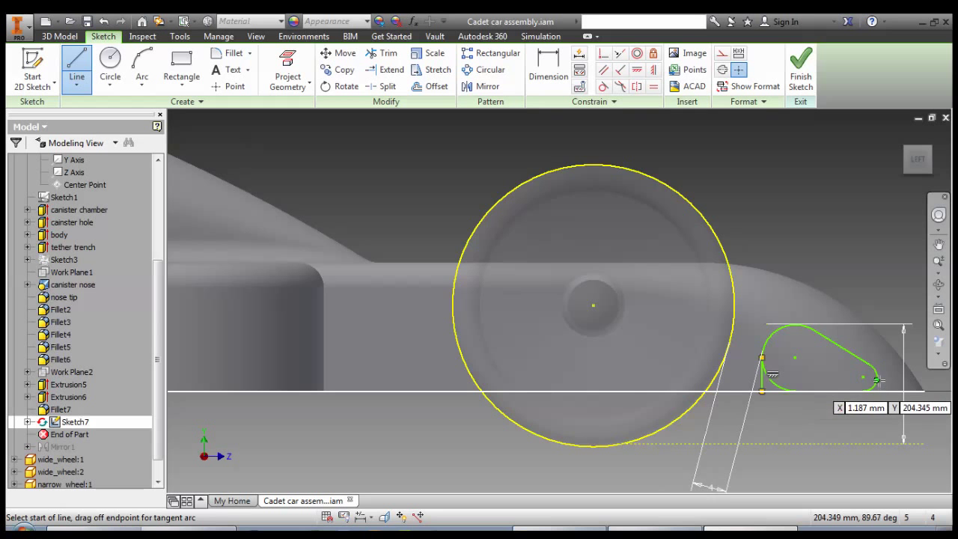
{"action": "scroll", "coordinate": [880, 378], "scroll_direction": "down", "scroll_amount": 5}
{"action": "scroll", "coordinate": [879, 378], "scroll_direction": "up", "scroll_amount": 5}
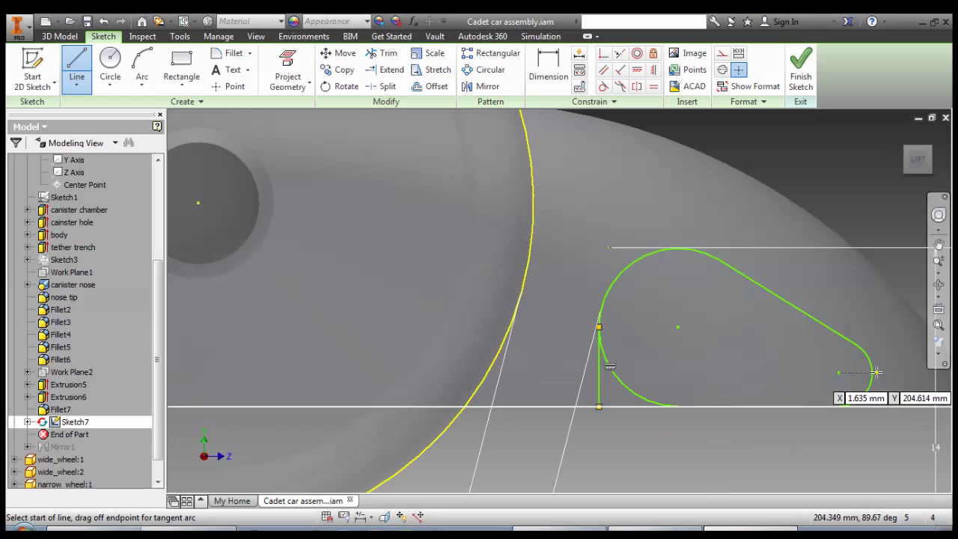
{"action": "left_click", "coordinate": [872, 372]}
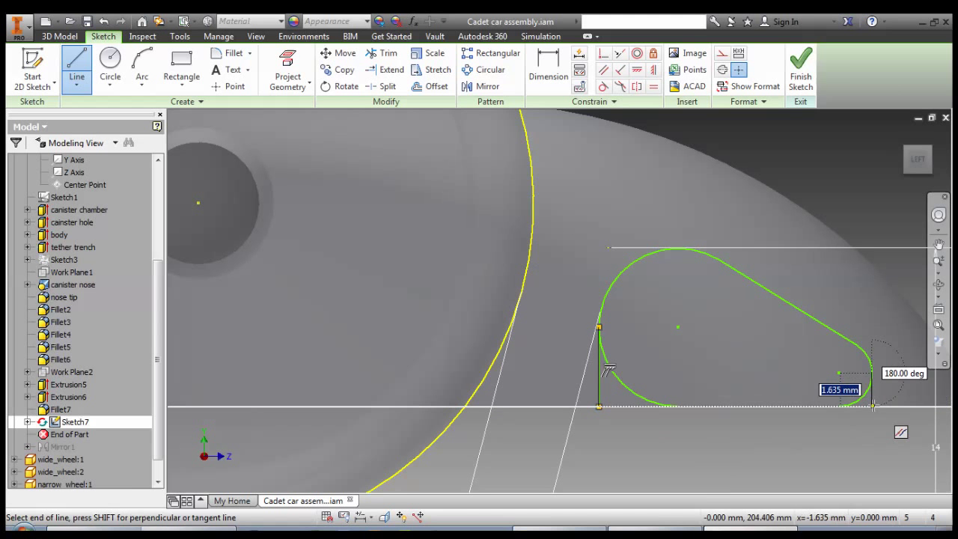
{"action": "left_click", "coordinate": [872, 405]}
{"action": "key", "text": "Escape"}
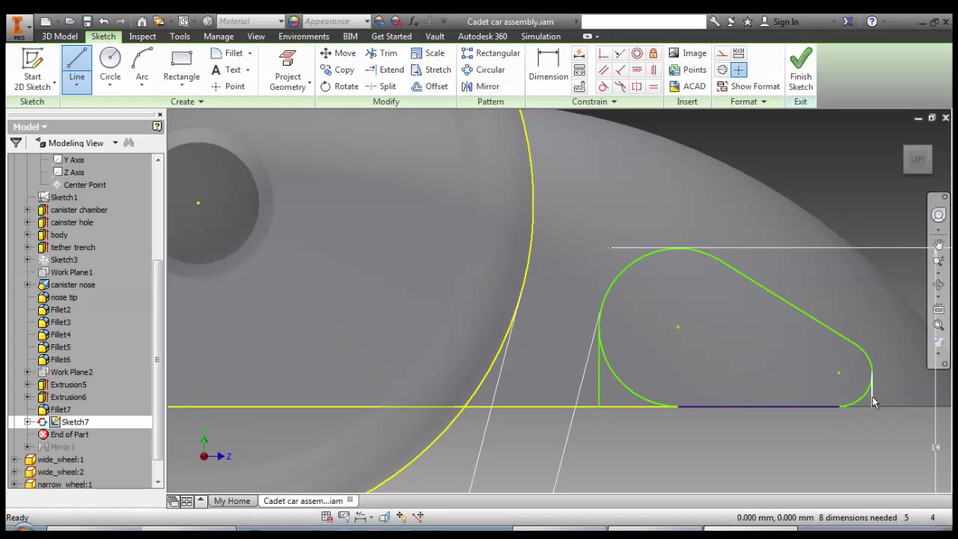
Convert the two vertical lines at the teardrop's ends to construction lines
{"action": "left_click", "coordinate": [873, 396]}
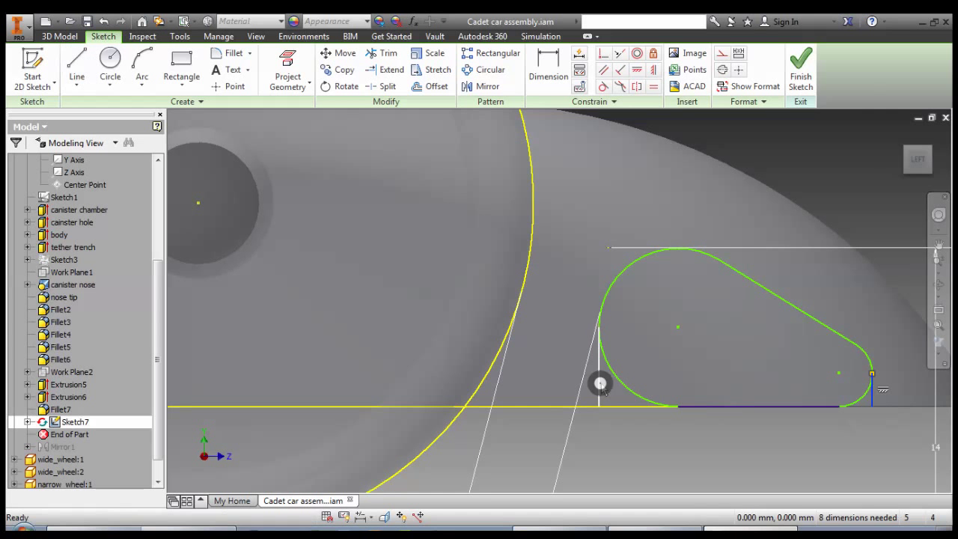
{"action": "left_click", "coordinate": [600, 384], "text": "ctrl"}
{"action": "left_click", "coordinate": [721, 52]}
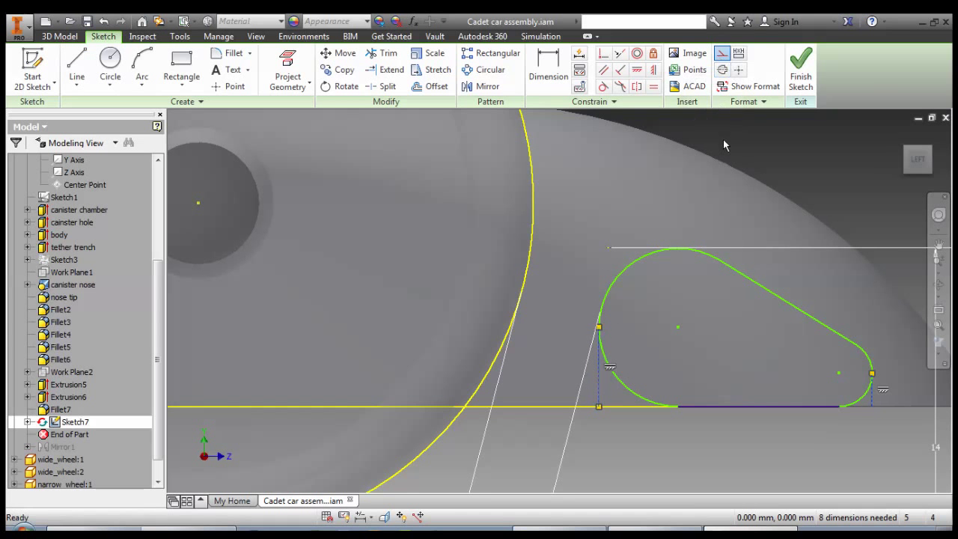
Try to make the front vertical construction line tangent to the teardrop's smaller arc
{"action": "mouse_move", "coordinate": [872, 378]}
{"action": "left_mouse_down"}
{"action": "mouse_move", "coordinate": [897, 401]}
{"action": "mouse_move", "coordinate": [876, 395]}
{"action": "left_mouse_up"}
{"action": "scroll", "coordinate": [740, 334], "scroll_direction": "up", "scroll_amount": 3}
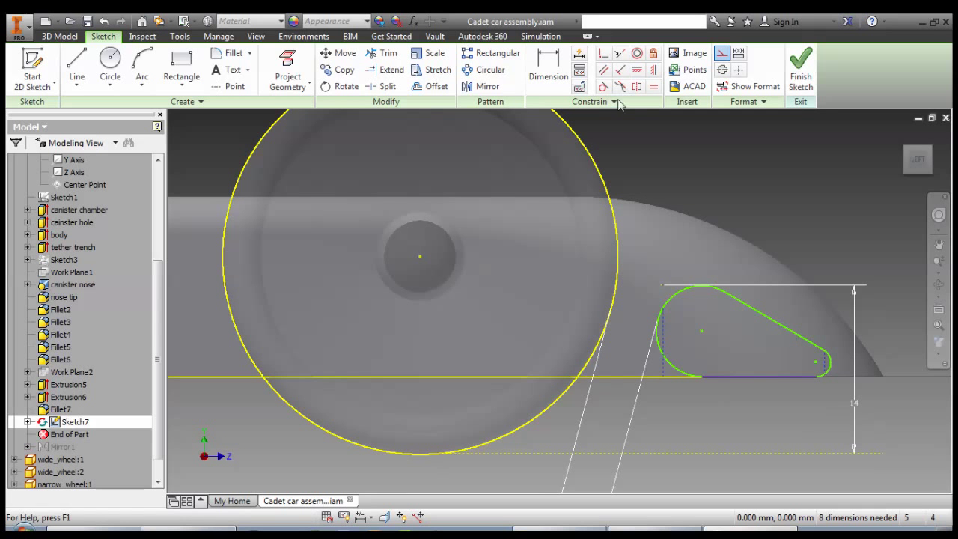
{"action": "left_click", "coordinate": [827, 364]}
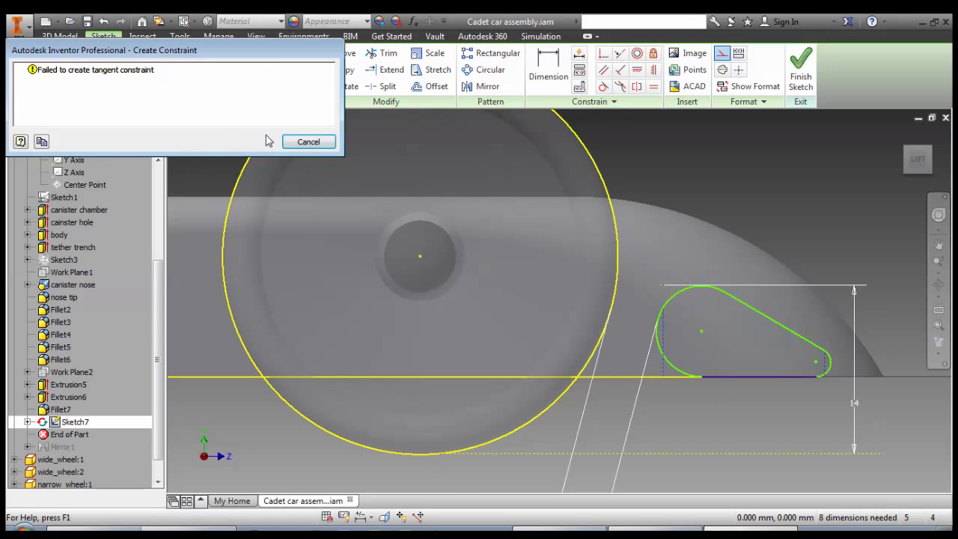
{"action": "left_click", "coordinate": [290, 142]}
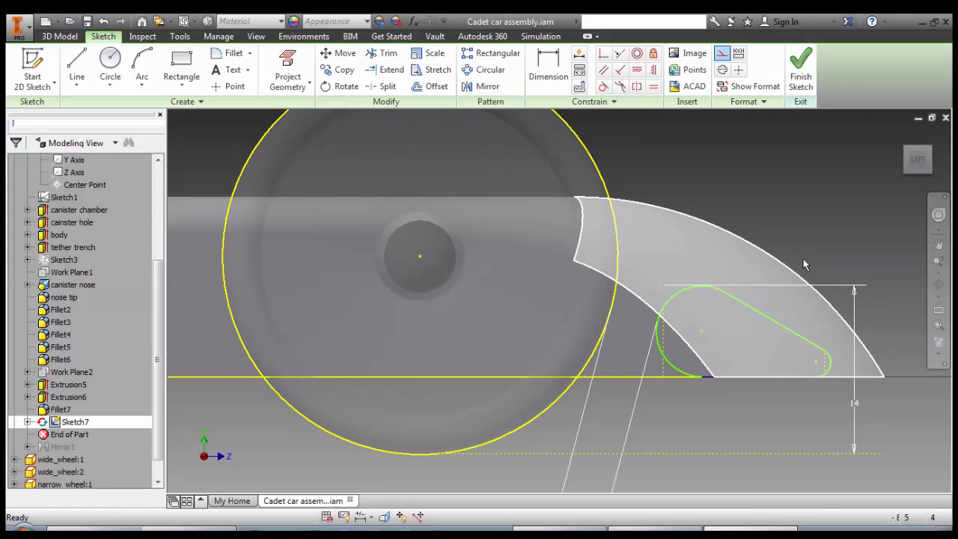
Make the front construction line tangent to the teardrop's smaller arc and the rear construction line tangent to its larger arc
{"action": "left_click", "coordinate": [603, 87]}
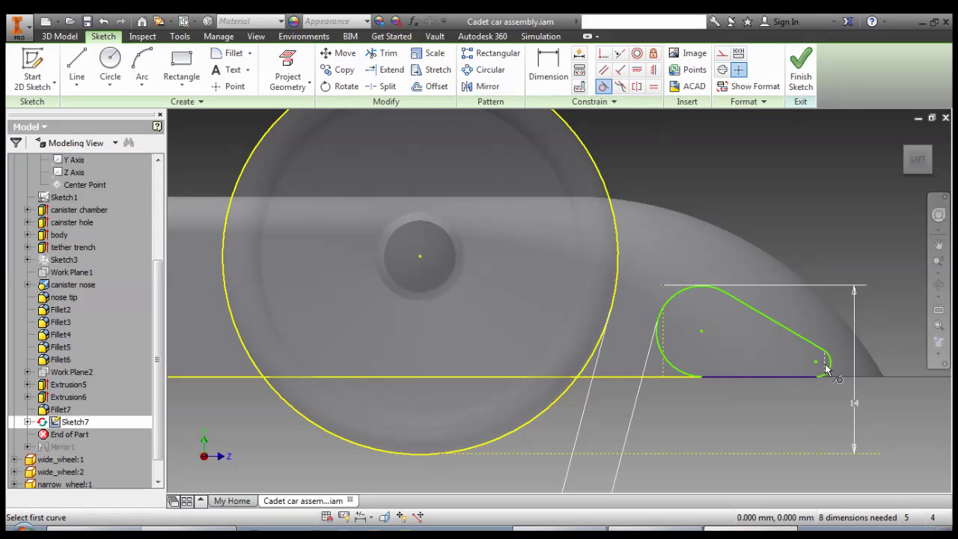
{"action": "left_click", "coordinate": [826, 368]}
{"action": "scroll", "coordinate": [823, 366], "scroll_direction": "up", "scroll_amount": 2}
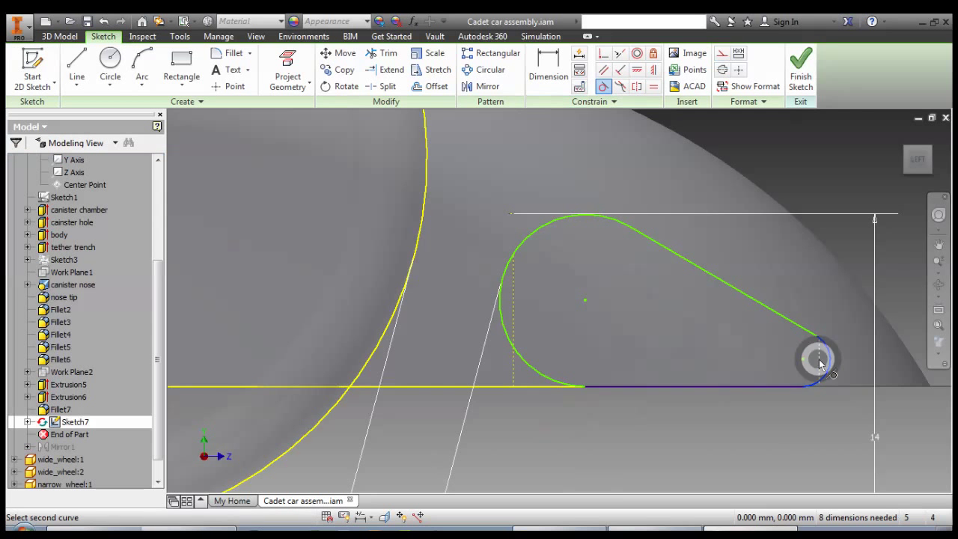
{"action": "left_click", "coordinate": [819, 365]}
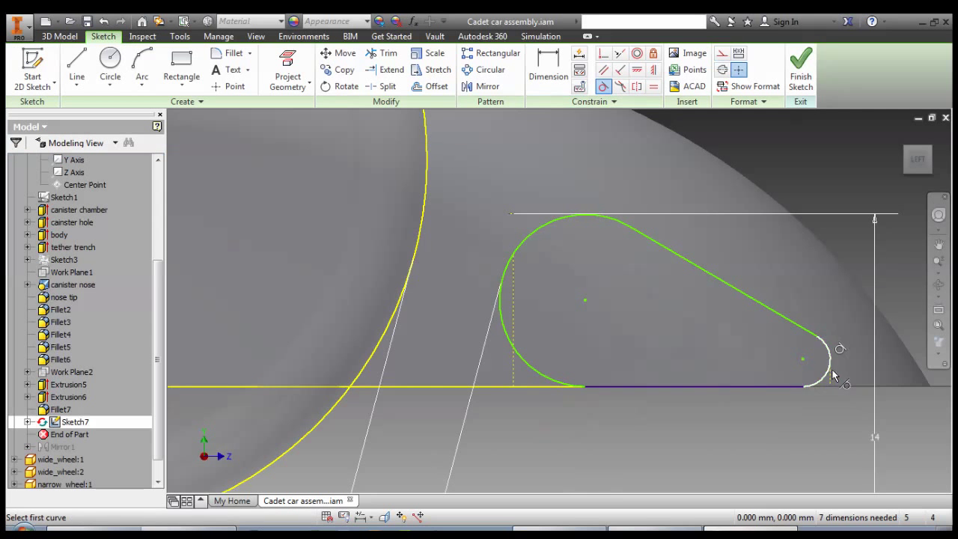
{"action": "left_click", "coordinate": [513, 307]}
{"action": "left_click", "coordinate": [497, 323]}
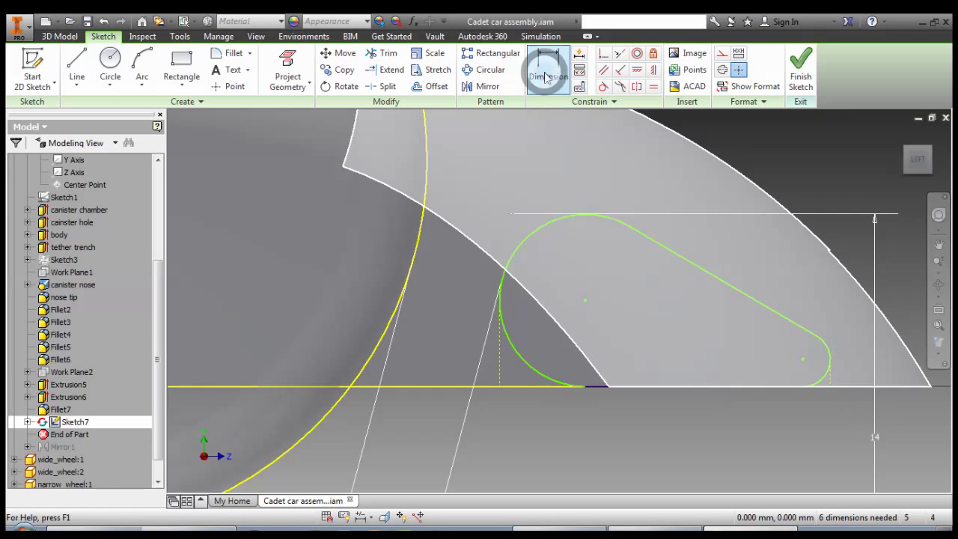
Dimension the horizontal distance between the two vertical construction lines as 16 mm
{"action": "left_click", "coordinate": [548, 69]}
{"action": "left_click", "coordinate": [503, 359]}
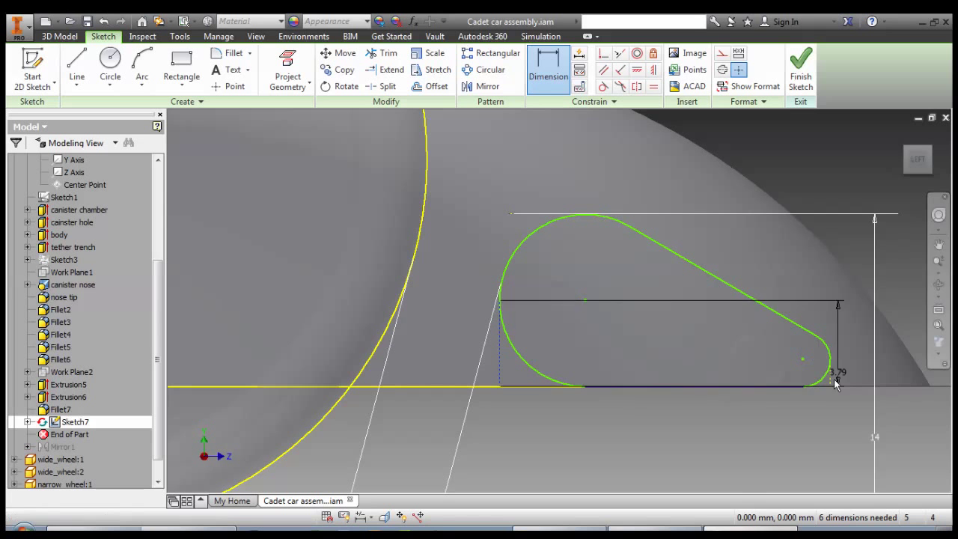
{"action": "left_click", "coordinate": [830, 380]}
{"action": "left_click", "coordinate": [682, 462]}
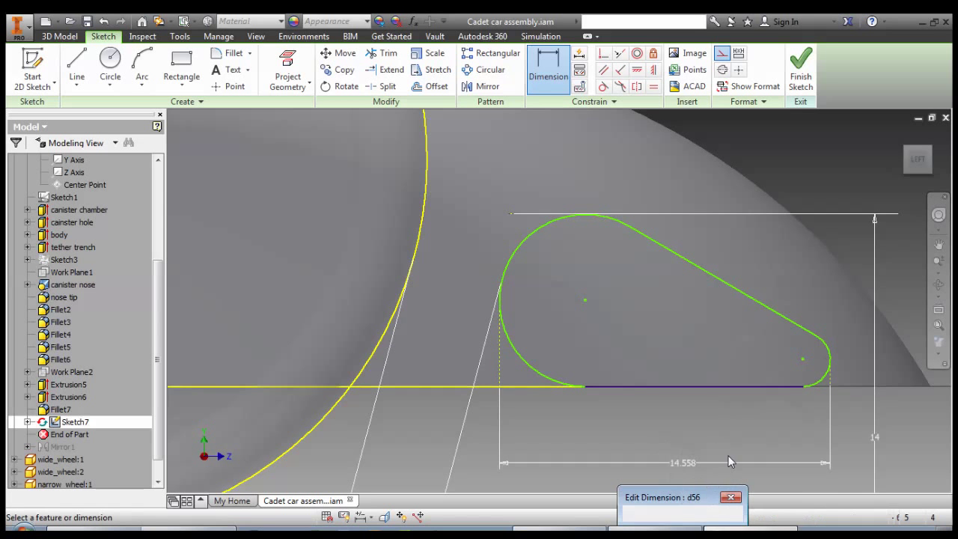
{"action": "type", "text": "16"}
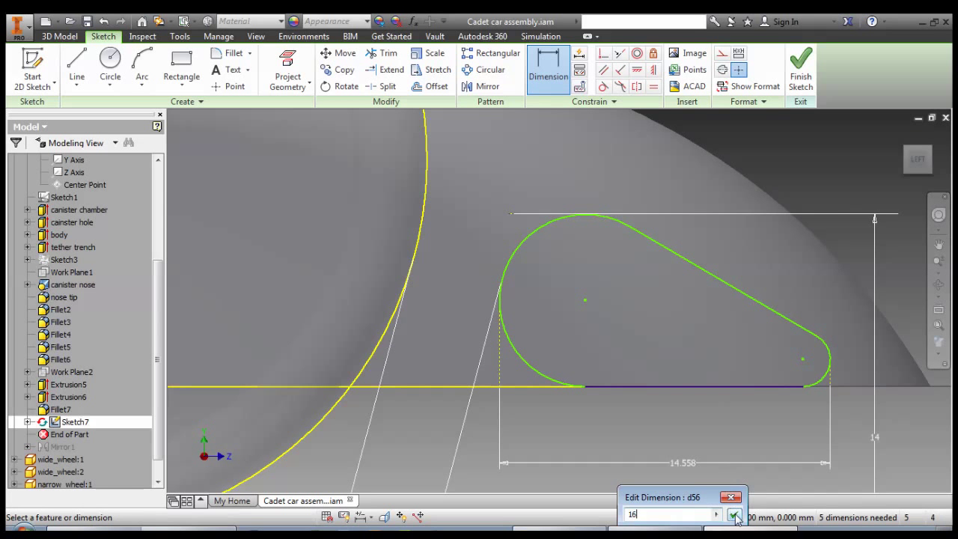
{"action": "left_click", "coordinate": [734, 516]}
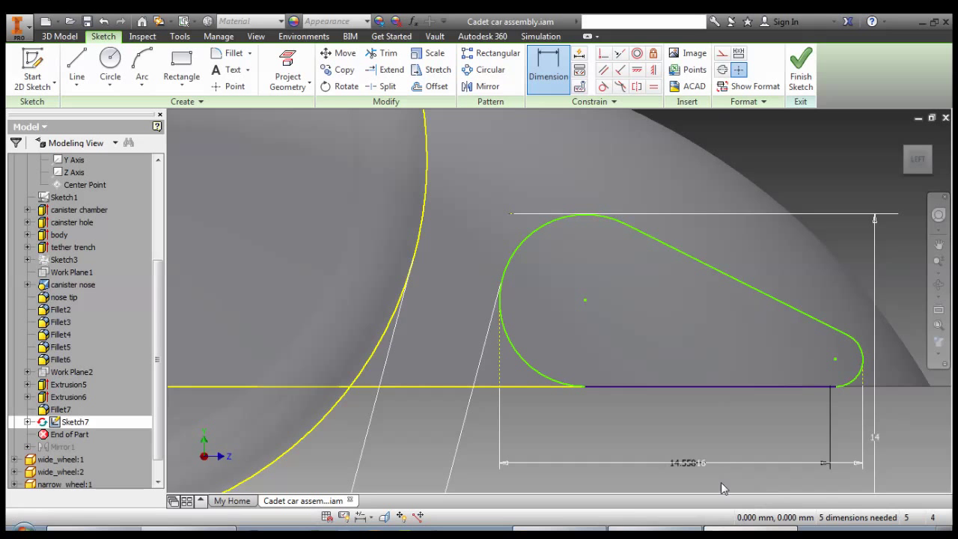
Change the teardrop's overall length dimension to 17 mm and finish the sketch
{"action": "double_click", "coordinate": [700, 460]}
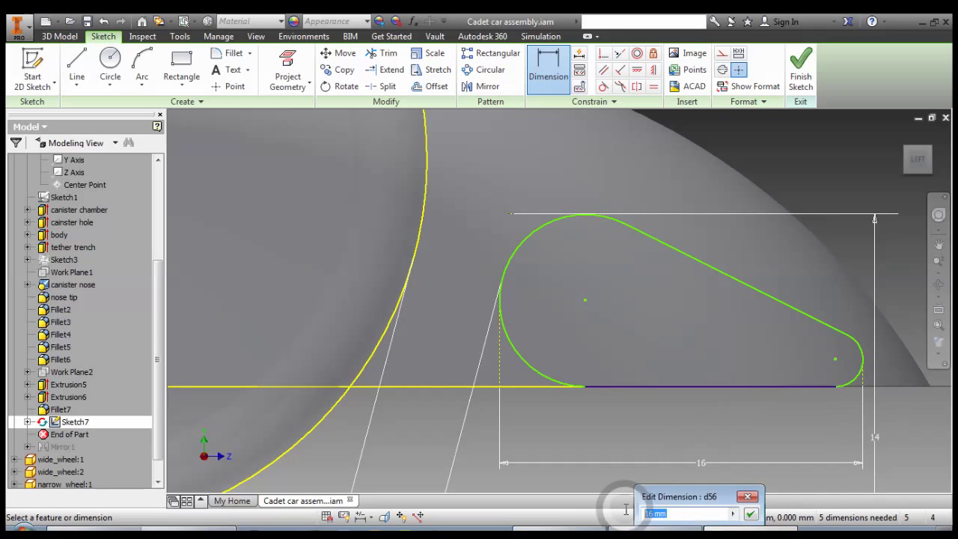
{"action": "left_click", "coordinate": [752, 515]}
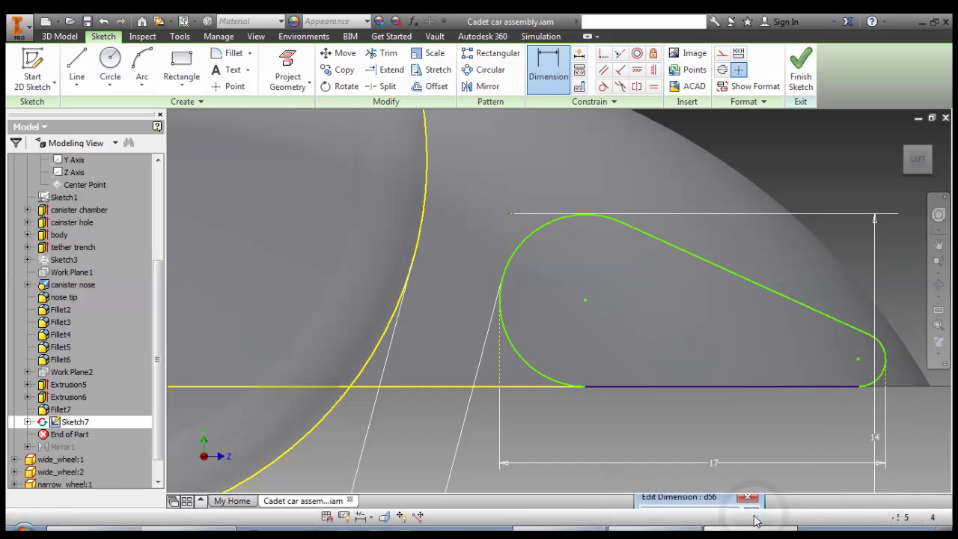
{"action": "scroll", "coordinate": [722, 436], "scroll_direction": "down", "scroll_amount": 4}
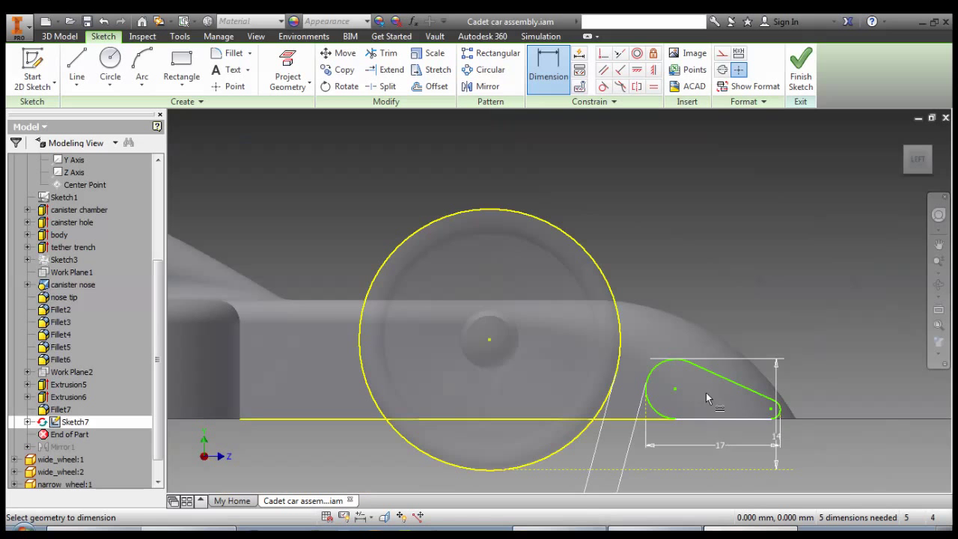
{"action": "mouse_move", "coordinate": [710, 397]}
{"action": "middle_mouse_down"}
{"action": "mouse_move", "coordinate": [655, 360]}
{"action": "mouse_move", "coordinate": [631, 331]}
{"action": "middle_mouse_up"}
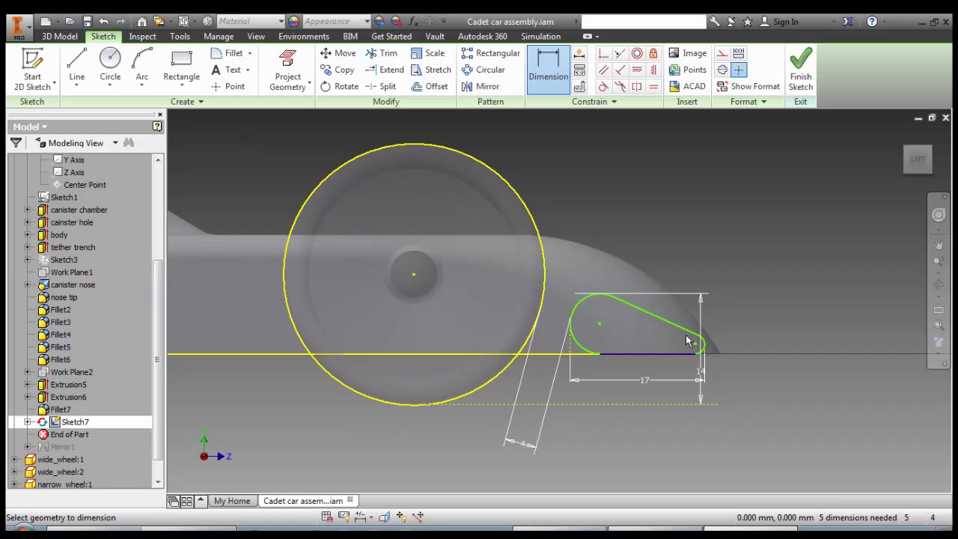
{"action": "left_click", "coordinate": [629, 354]}
{"action": "left_click", "coordinate": [800, 71]}
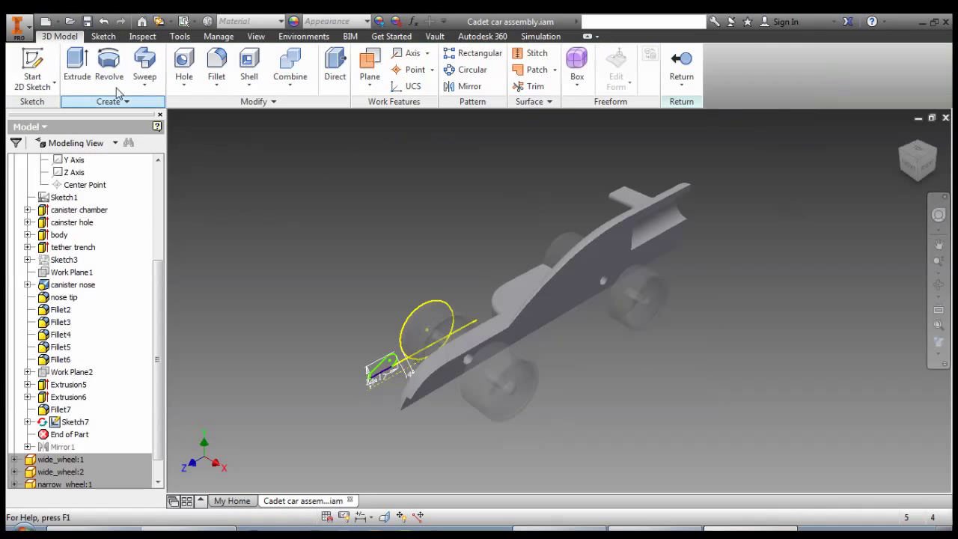
Extrude the teardrop profile with the To Next extent so that it joins the car body
{"action": "left_click", "coordinate": [76, 67]}
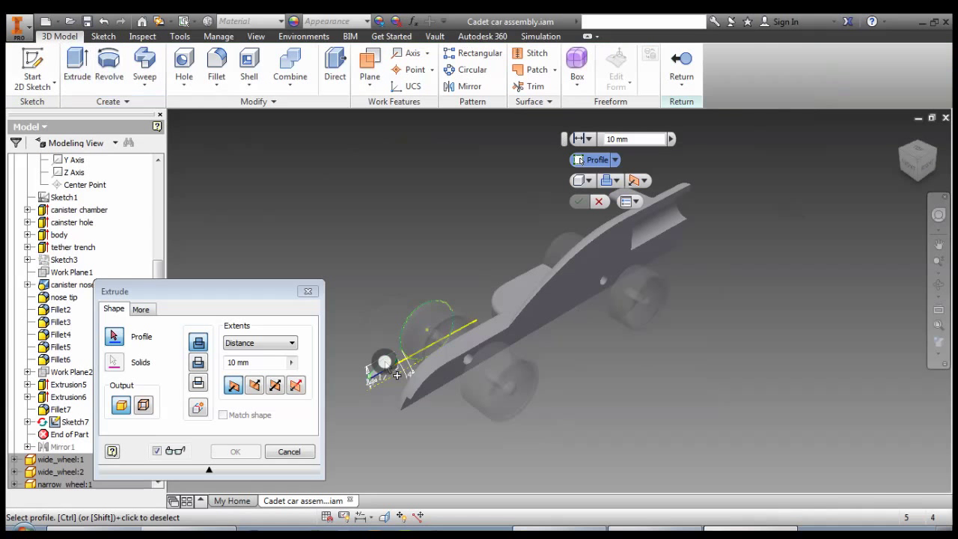
{"action": "left_click", "coordinate": [291, 342]}
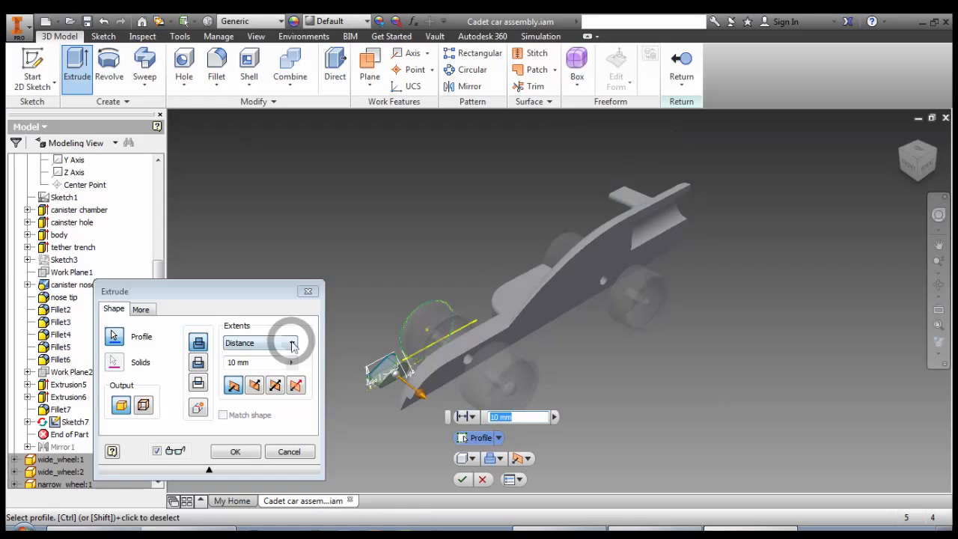
{"action": "left_click", "coordinate": [257, 365]}
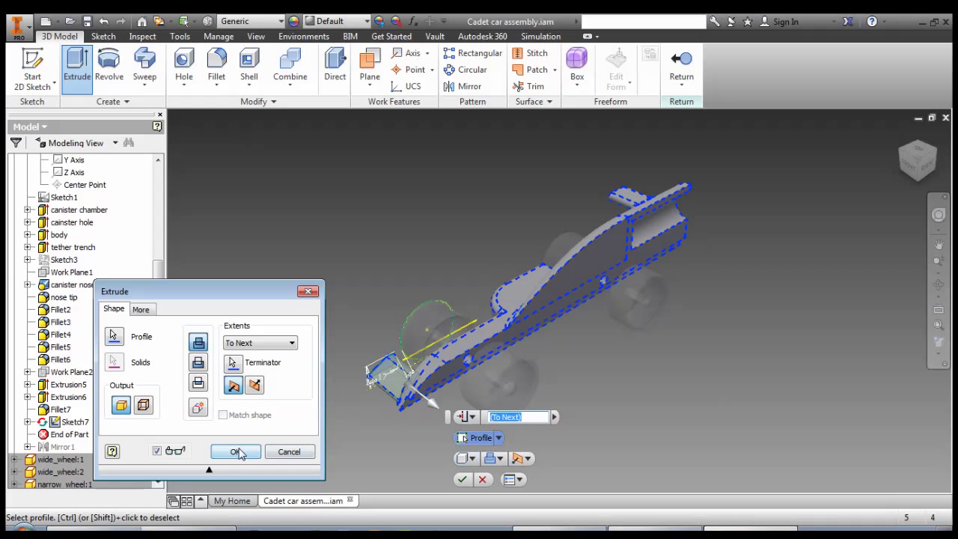
{"action": "left_click", "coordinate": [236, 451]}
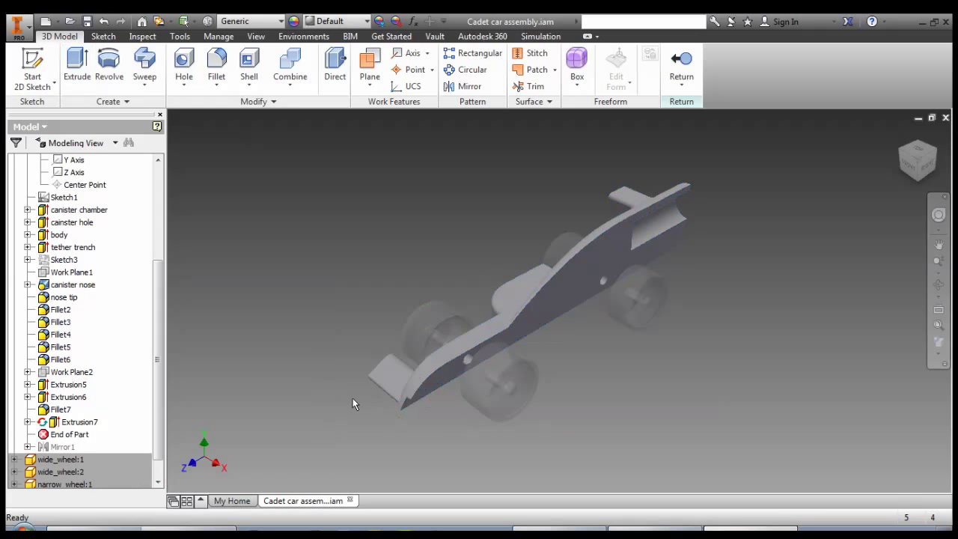
Fillet the edge loop where the new front wing meets the nose with a 3 mm radius
{"action": "middle_click_drag", "start_coordinate": [353, 398], "coordinate": [416, 362], "text": "shift"}
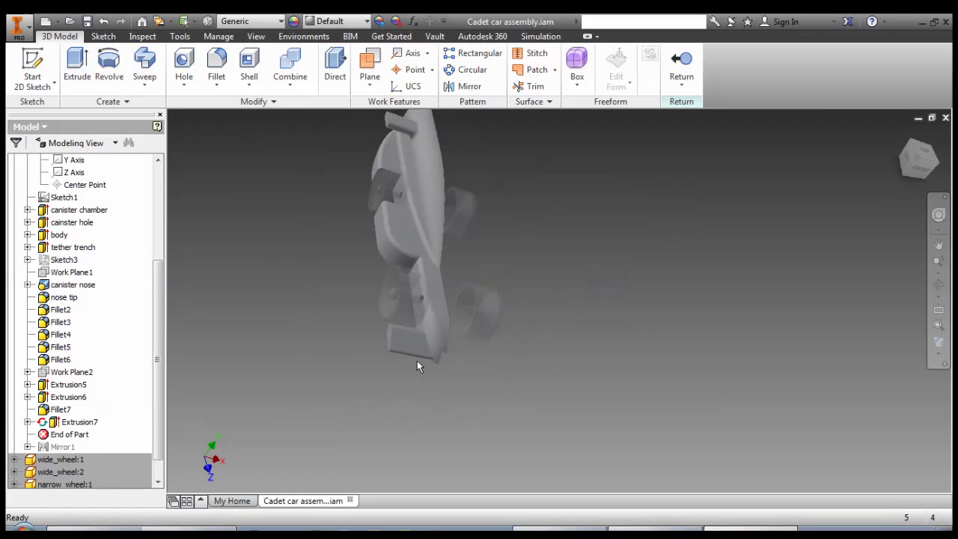
{"action": "scroll", "coordinate": [417, 361], "scroll_direction": "down", "scroll_amount": 7}
{"action": "scroll", "coordinate": [436, 313], "scroll_direction": "up", "scroll_amount": 5}
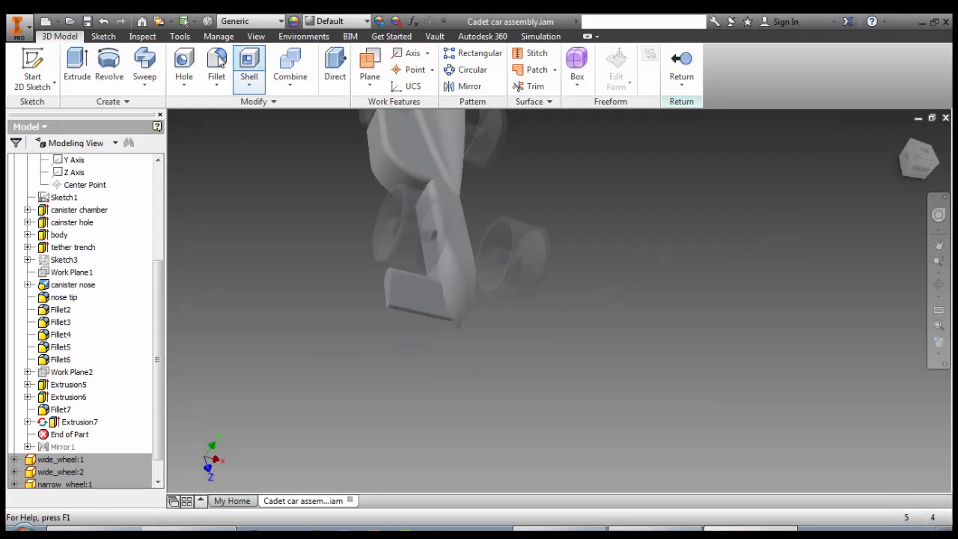
{"action": "left_click", "coordinate": [218, 66]}
{"action": "left_click", "coordinate": [444, 296]}
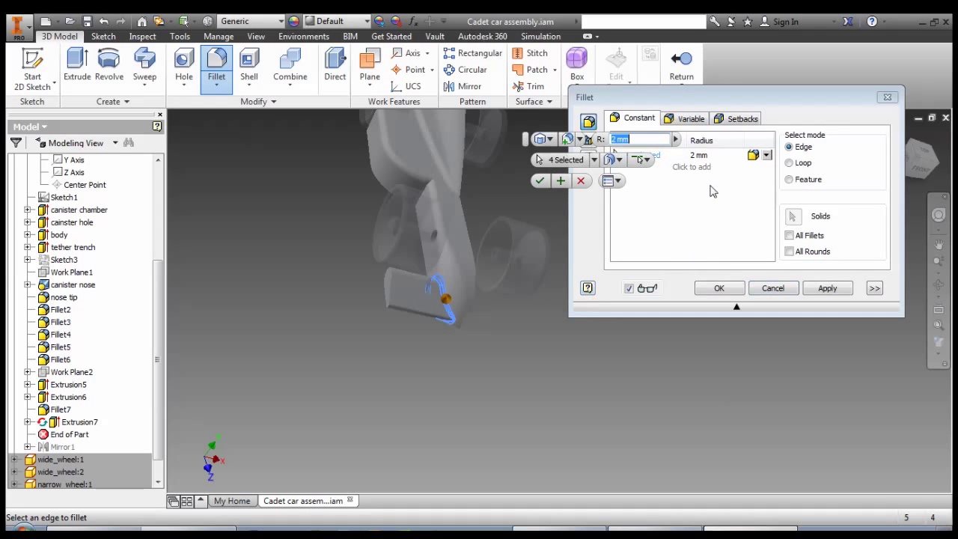
{"action": "type", "text": "3"}
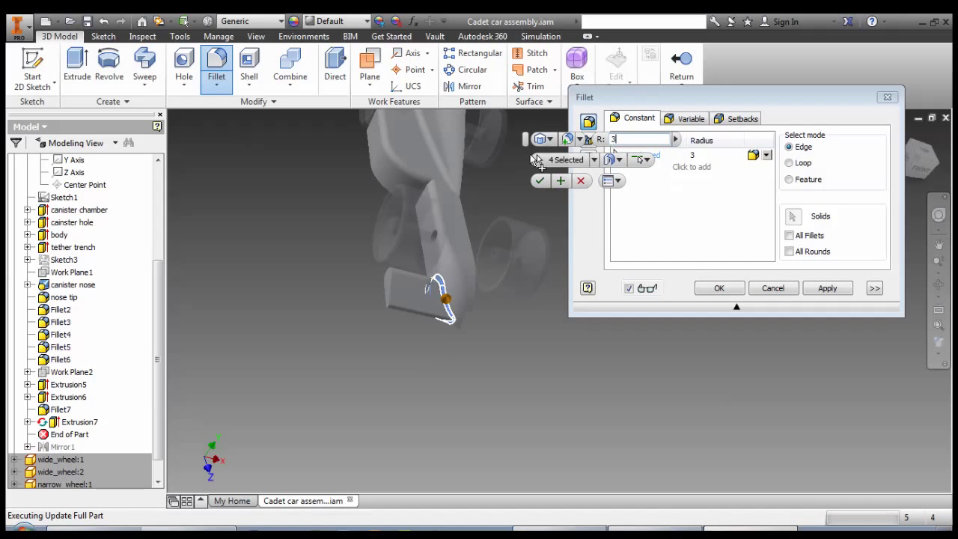
{"action": "left_click_drag", "start_coordinate": [526, 143], "coordinate": [274, 380]}
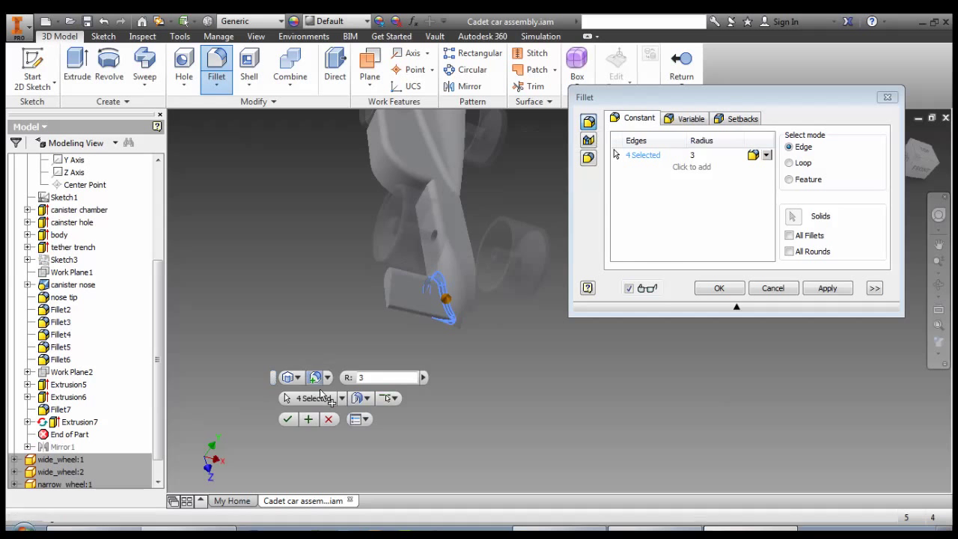
{"action": "left_click", "coordinate": [289, 419]}
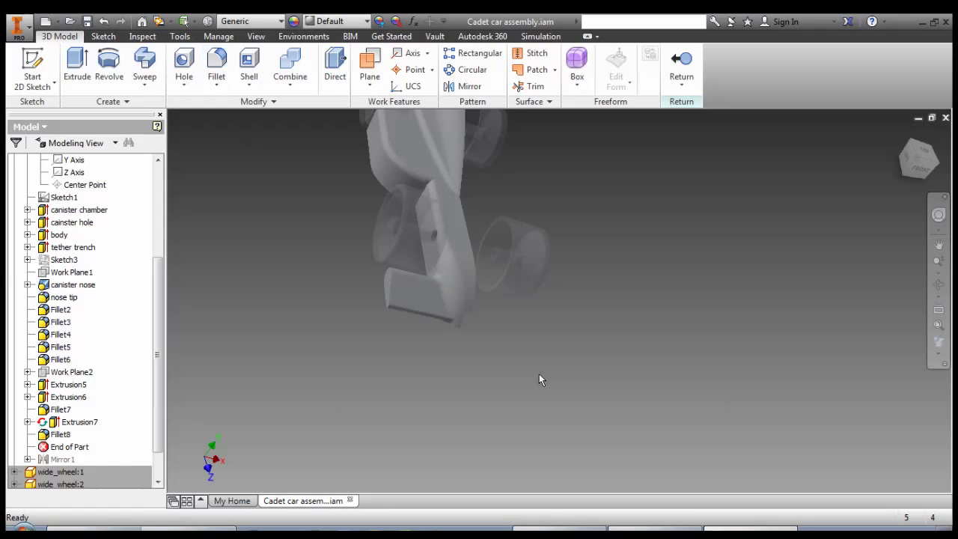
Move the End of Part marker below Mirror1 to mirror the half body, and return to the assembly
{"action": "middle_click_drag", "start_coordinate": [381, 332], "coordinate": [362, 344], "text": "shift"}
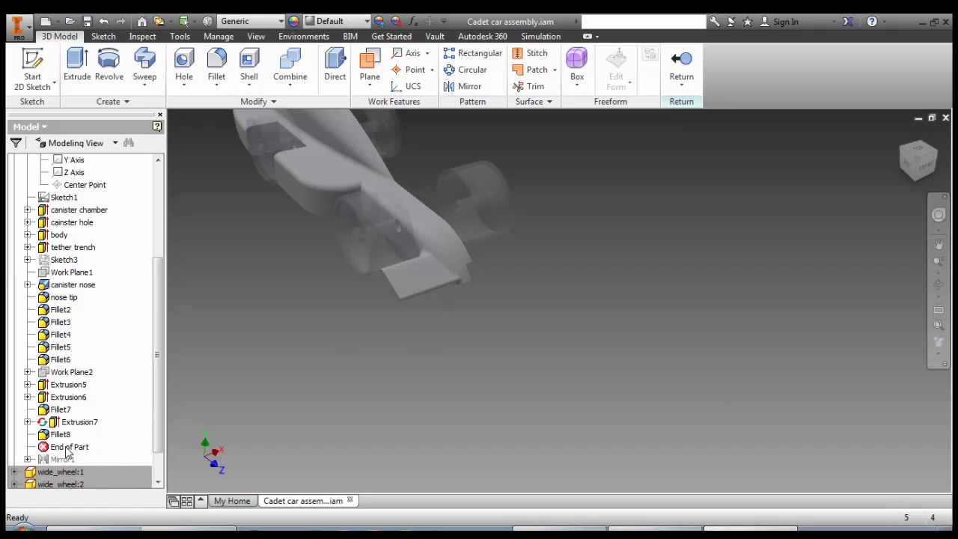
{"action": "left_click_drag", "start_coordinate": [55, 449], "coordinate": [64, 464]}
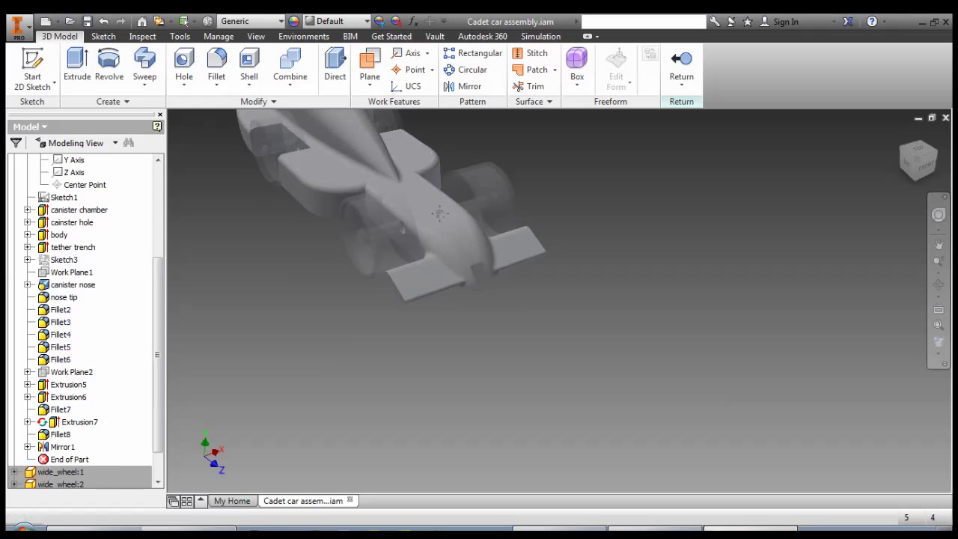
{"action": "middle_click_drag", "start_coordinate": [438, 211], "coordinate": [623, 335]}
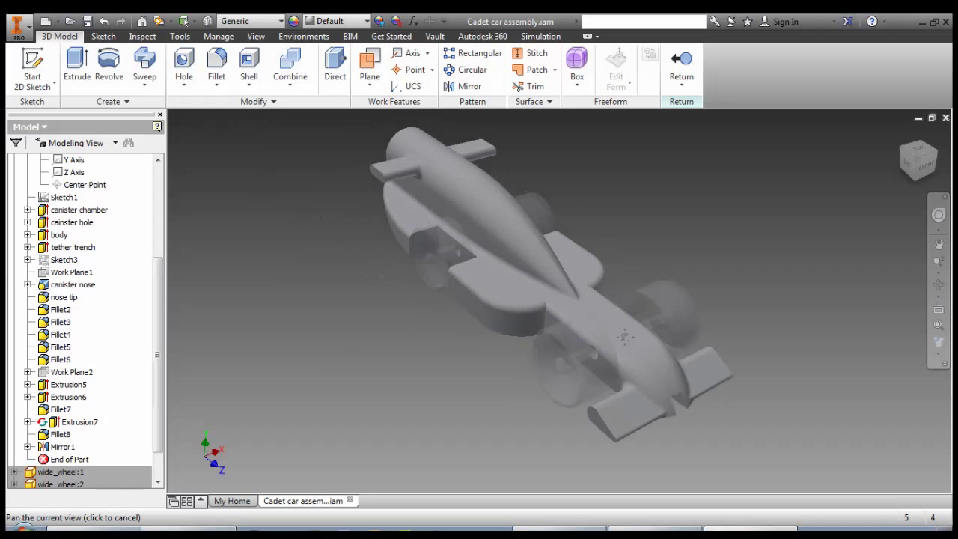
{"action": "left_click", "coordinate": [680, 81]}
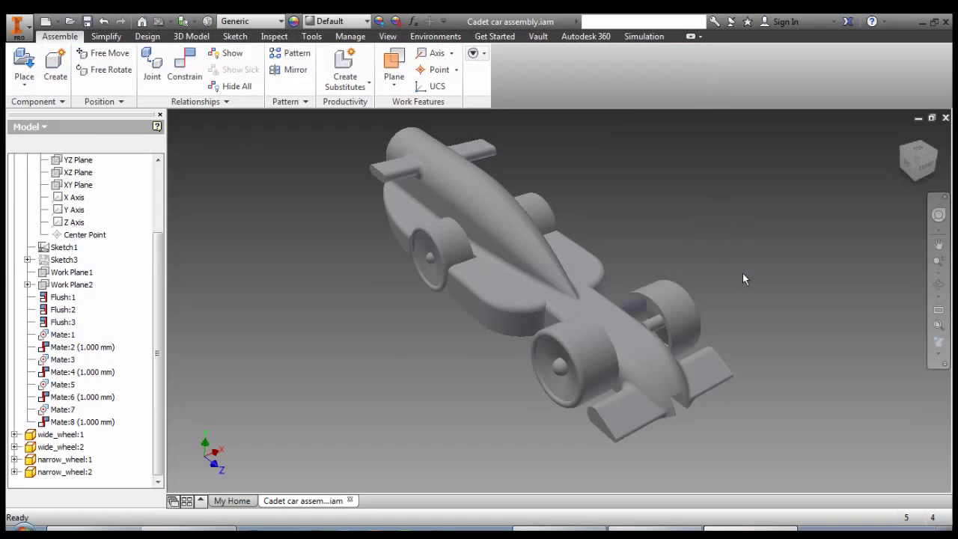
{"action": "mouse_move", "coordinate": [711, 307]}
{"action": "middle_mouse_down", "text": "shift"}
{"action": "mouse_move", "coordinate": [676, 279]}
{"action": "mouse_move", "coordinate": [648, 306]}
{"action": "mouse_move", "coordinate": [749, 306]}
{"action": "mouse_move", "coordinate": [720, 312]}
{"action": "mouse_move", "coordinate": [711, 284]}
{"action": "mouse_move", "coordinate": [719, 299]}
{"action": "mouse_move", "coordinate": [709, 312]}
{"action": "middle_mouse_up", "text": "shift"}
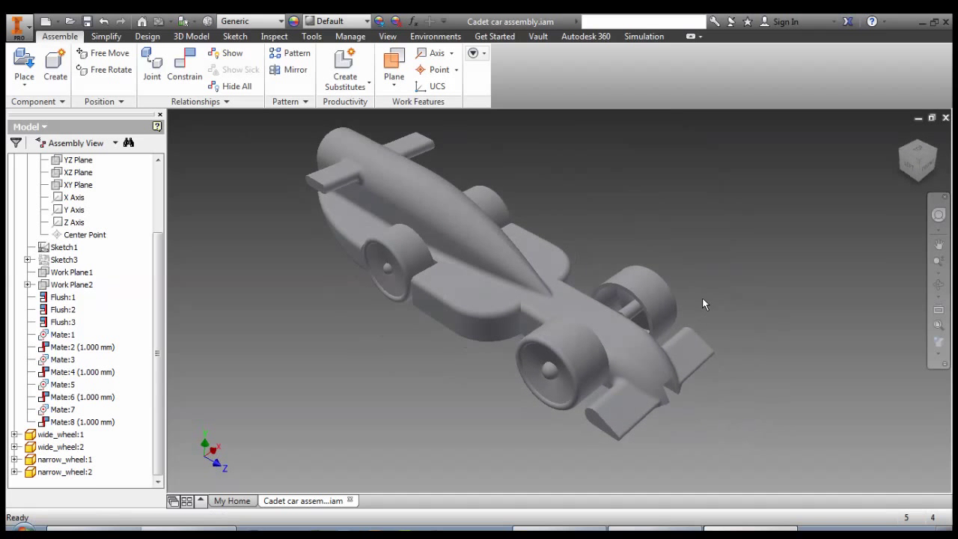
Save both Cadet car assembly.iam and its dependent cadet_body.ipt
{"action": "left_click", "coordinate": [88, 22]}
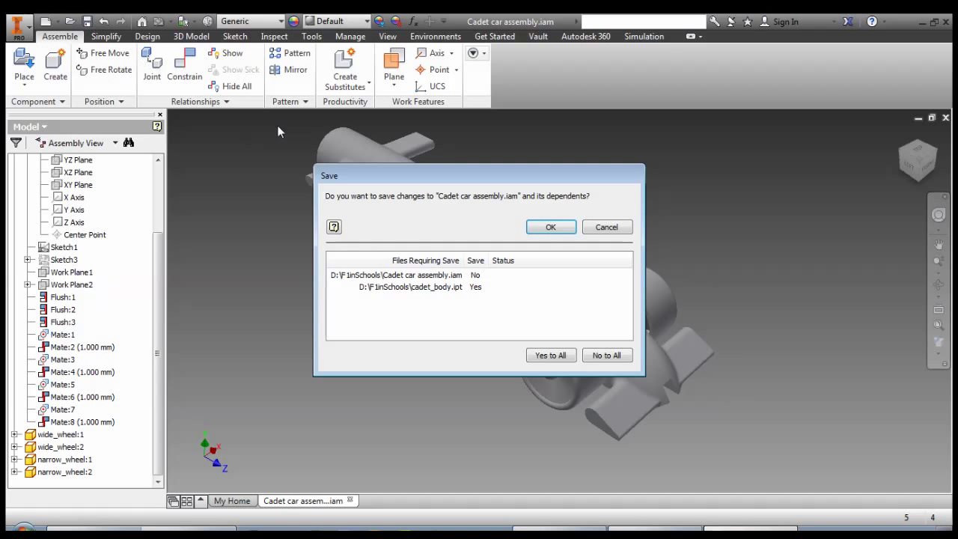
{"action": "left_click", "coordinate": [548, 355]}
{"action": "left_click", "coordinate": [550, 227]}
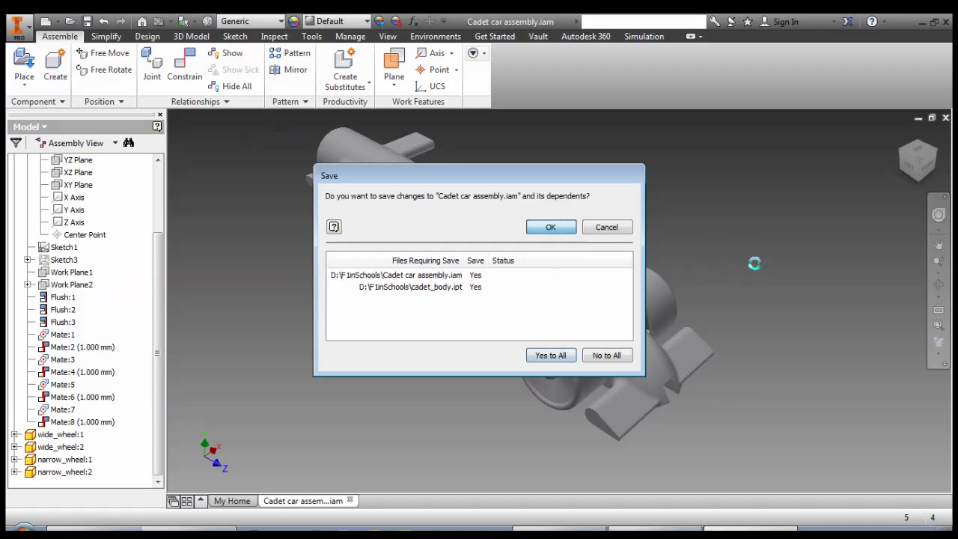